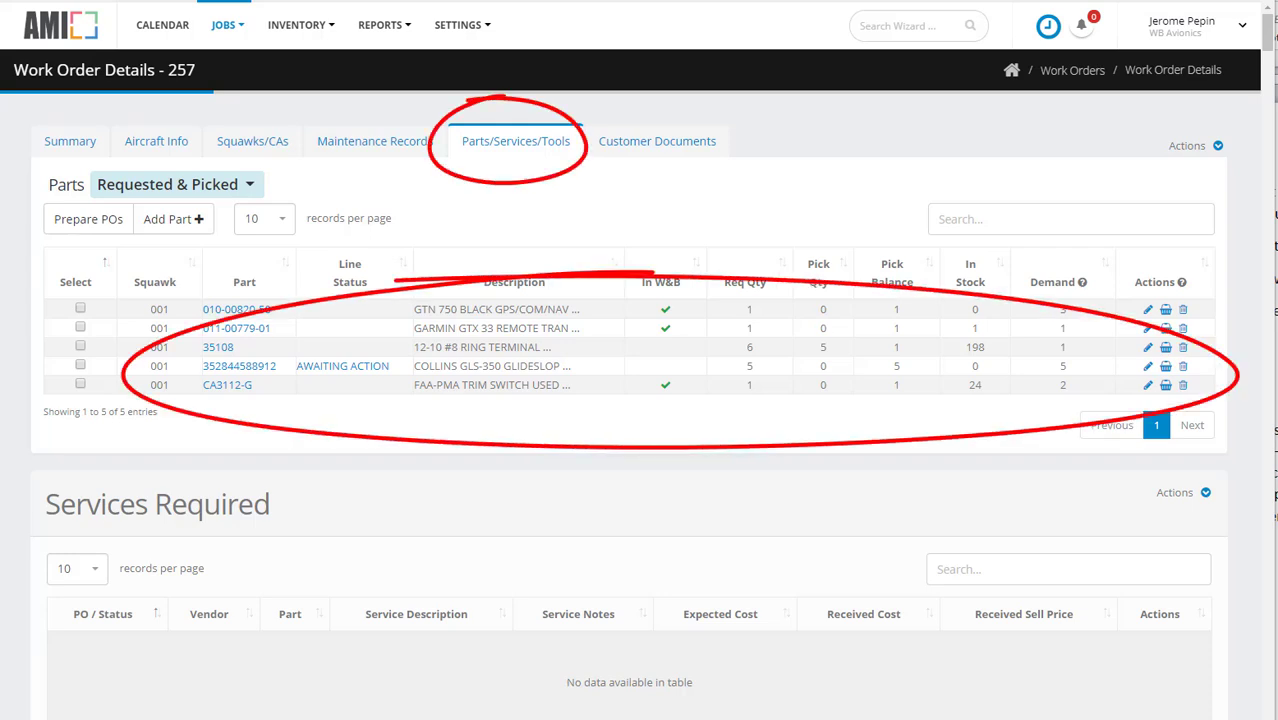
Step: Open the inventory list from the work order details page
{"action": "left_click", "coordinate": [300, 24]}
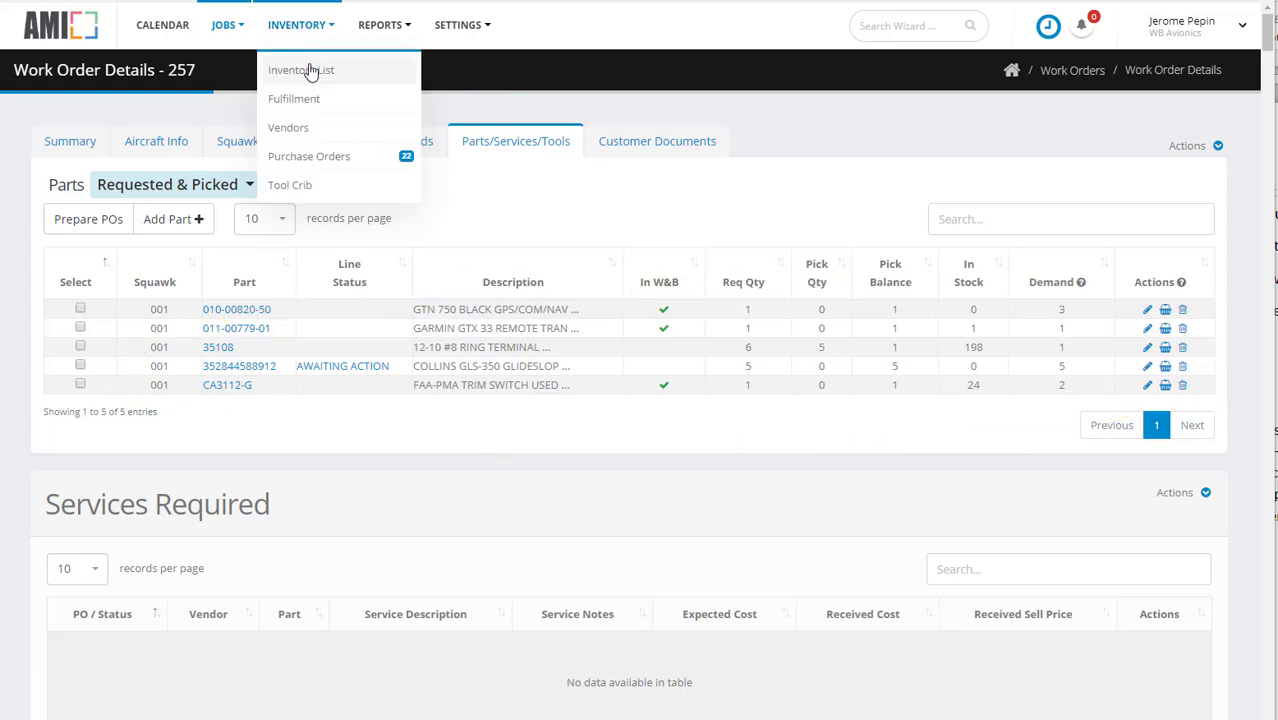
{"action": "left_click", "coordinate": [310, 72]}
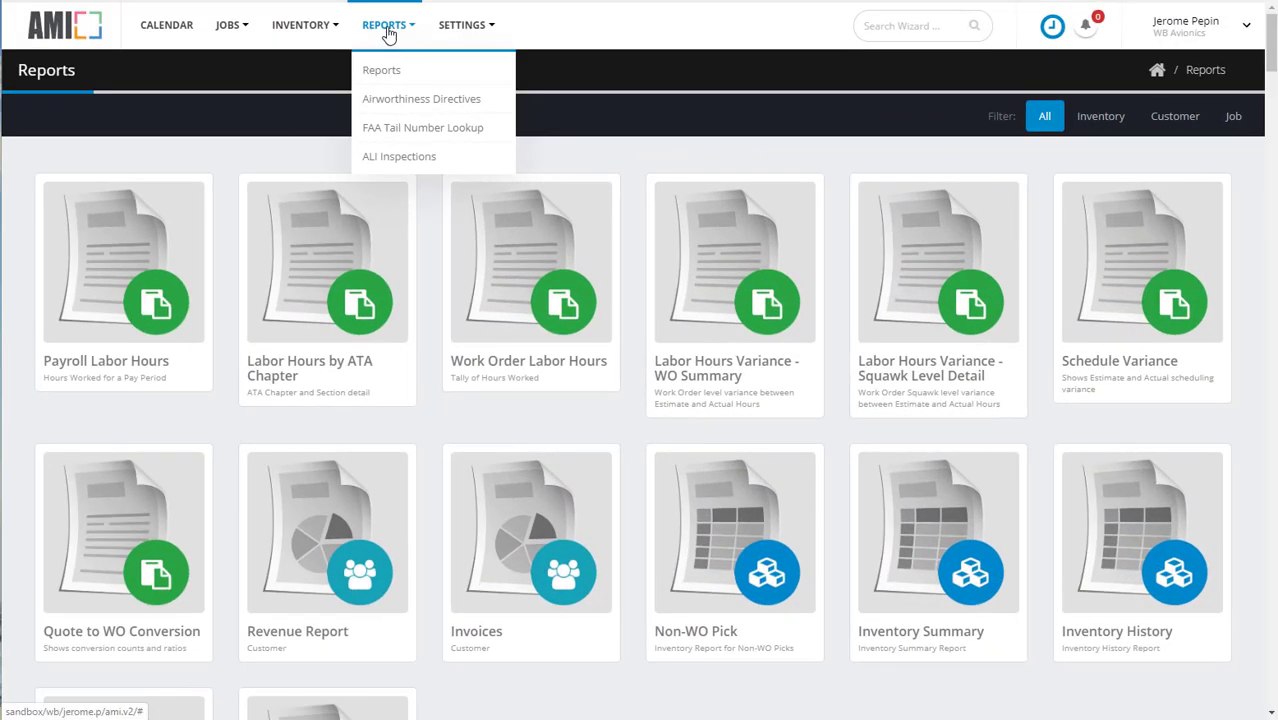
Step: Create a new purchase order for vendor WBParts, Inc. from the purchase order list, keeping the contact filled in for the vendor
{"action": "mouse_move", "coordinate": [337, 17]}
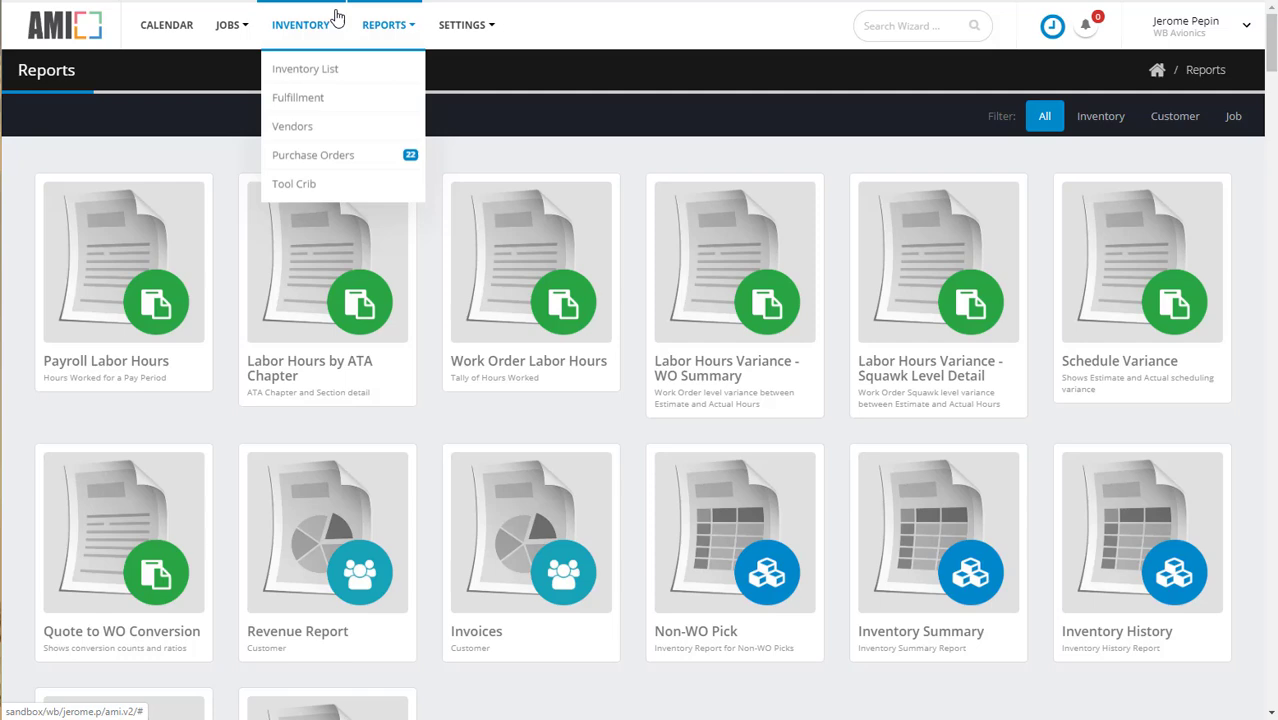
{"action": "left_click", "coordinate": [322, 164]}
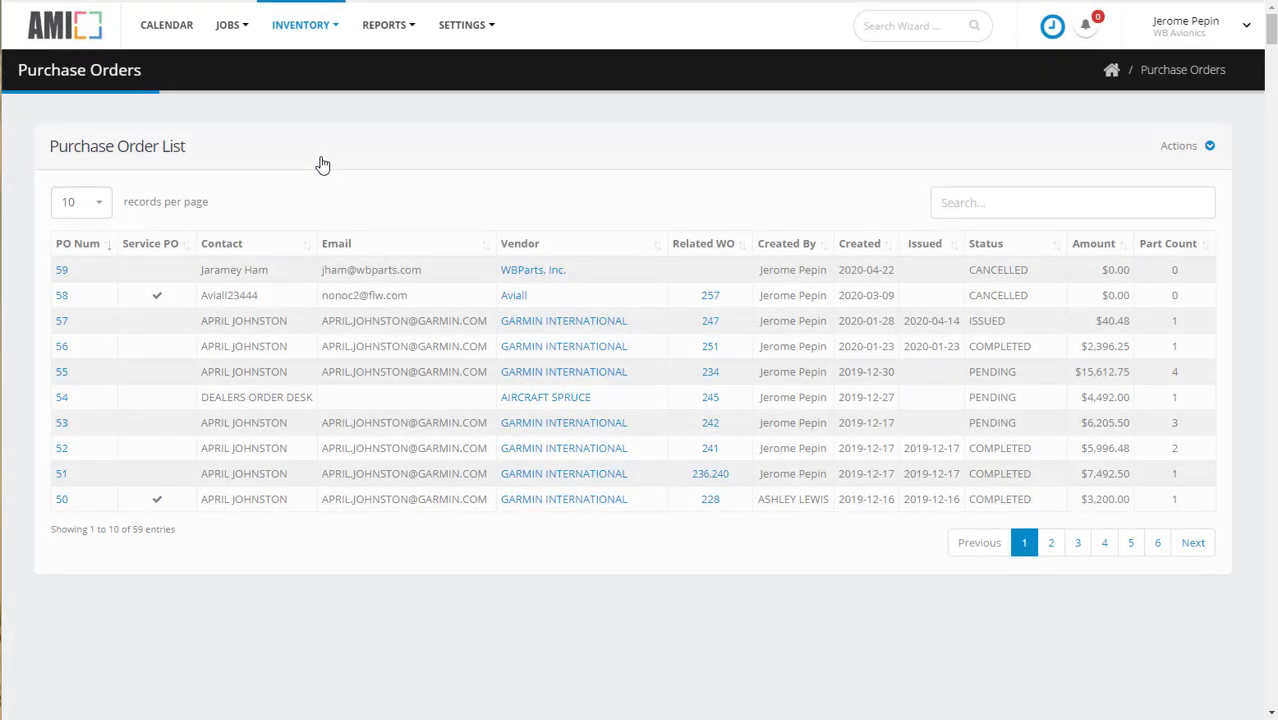
{"action": "left_click", "coordinate": [1209, 148]}
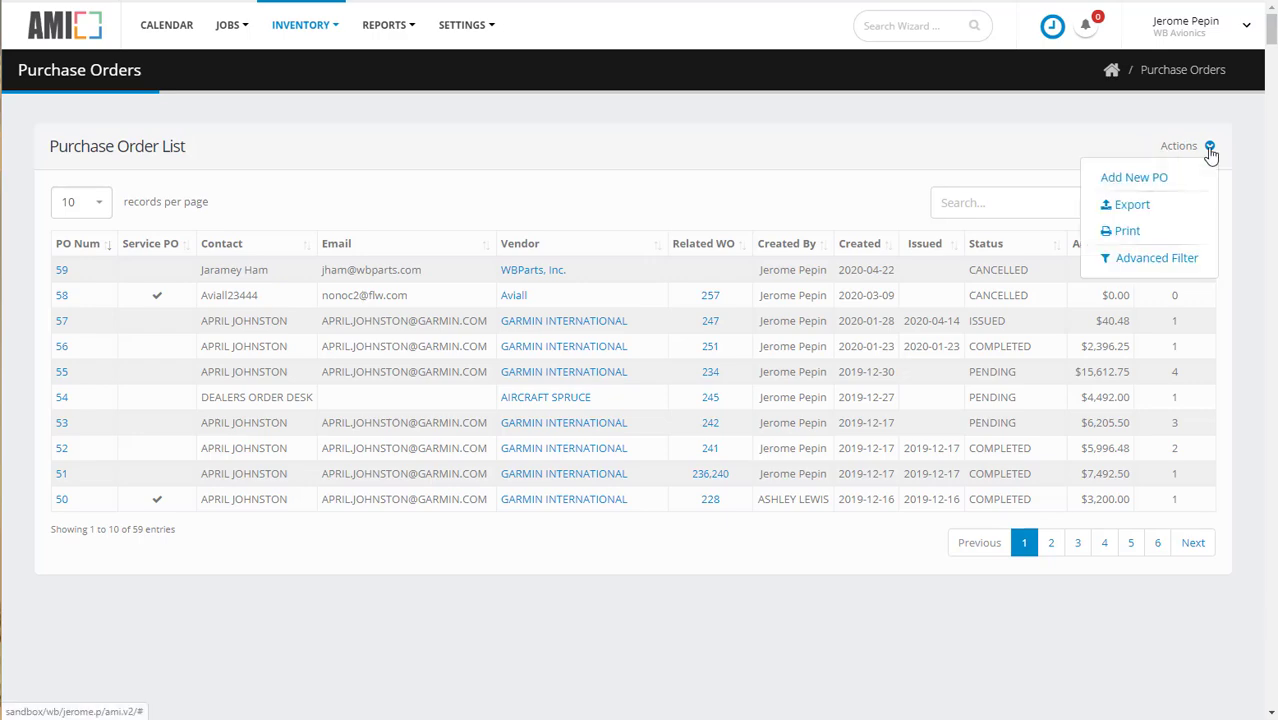
{"action": "left_click", "coordinate": [1158, 178]}
{"action": "left_click", "coordinate": [534, 330]}
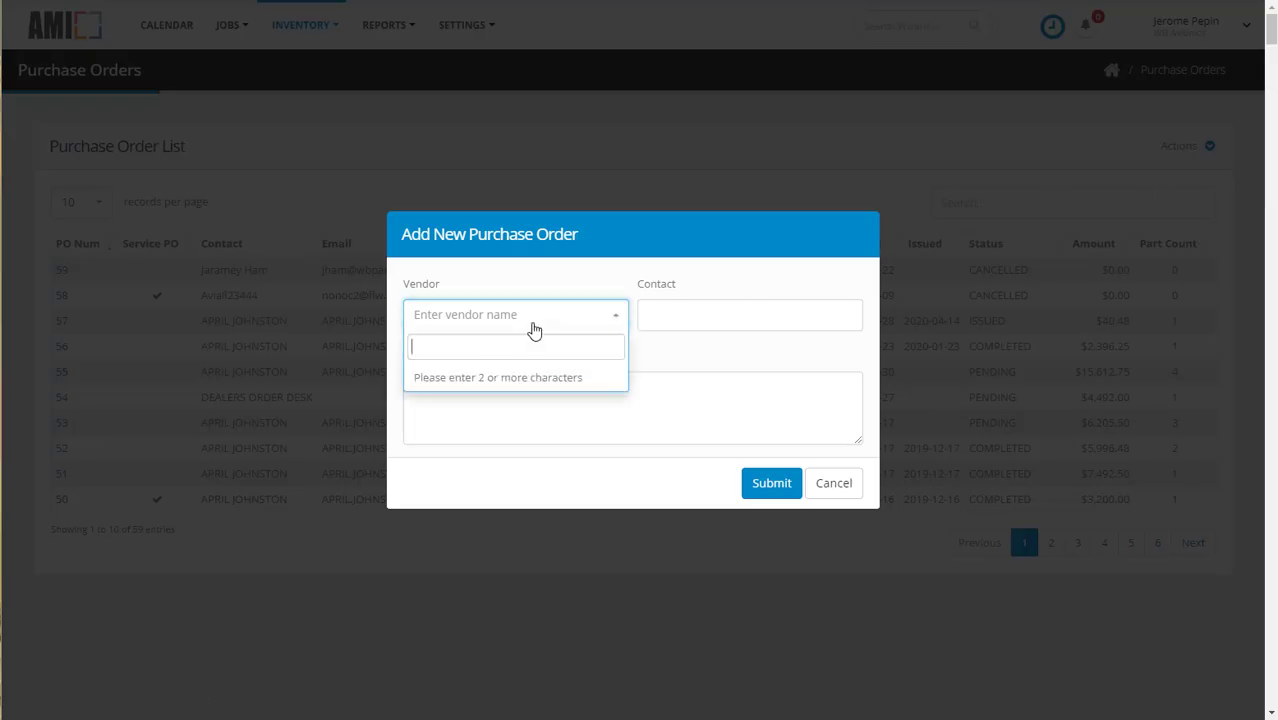
{"action": "type", "text": "W"}
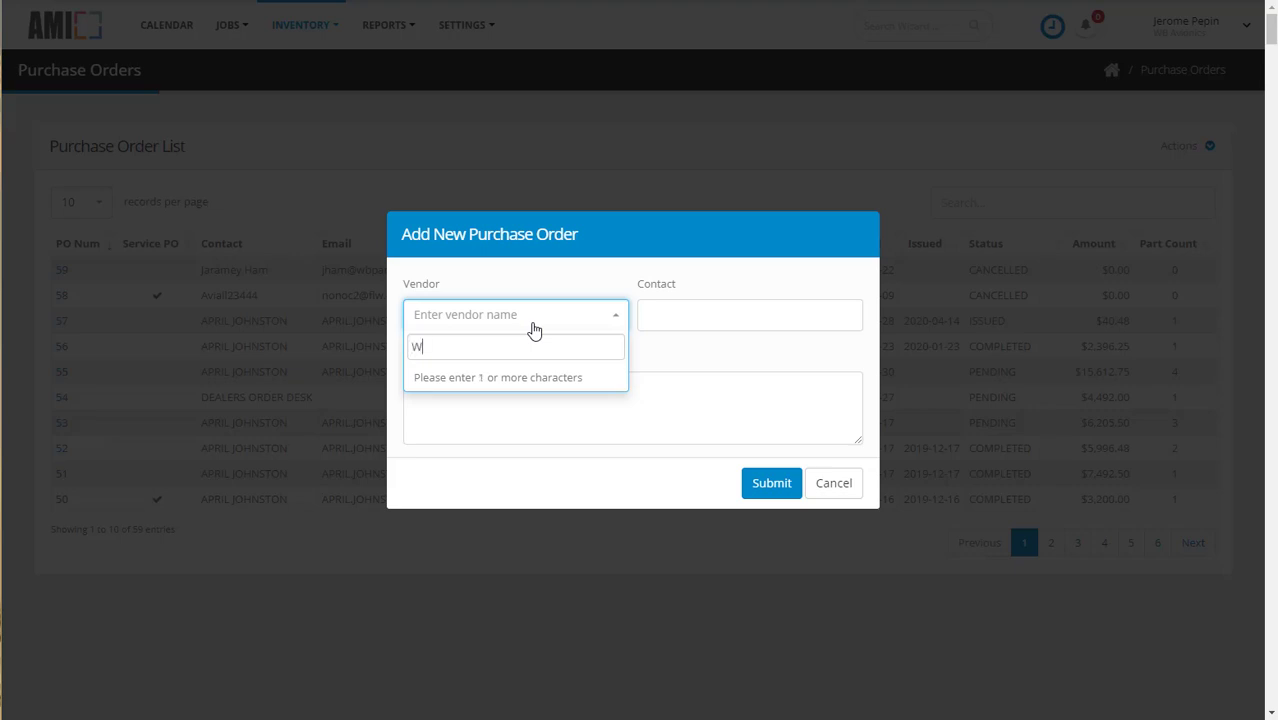
{"action": "type", "text": "BP"}
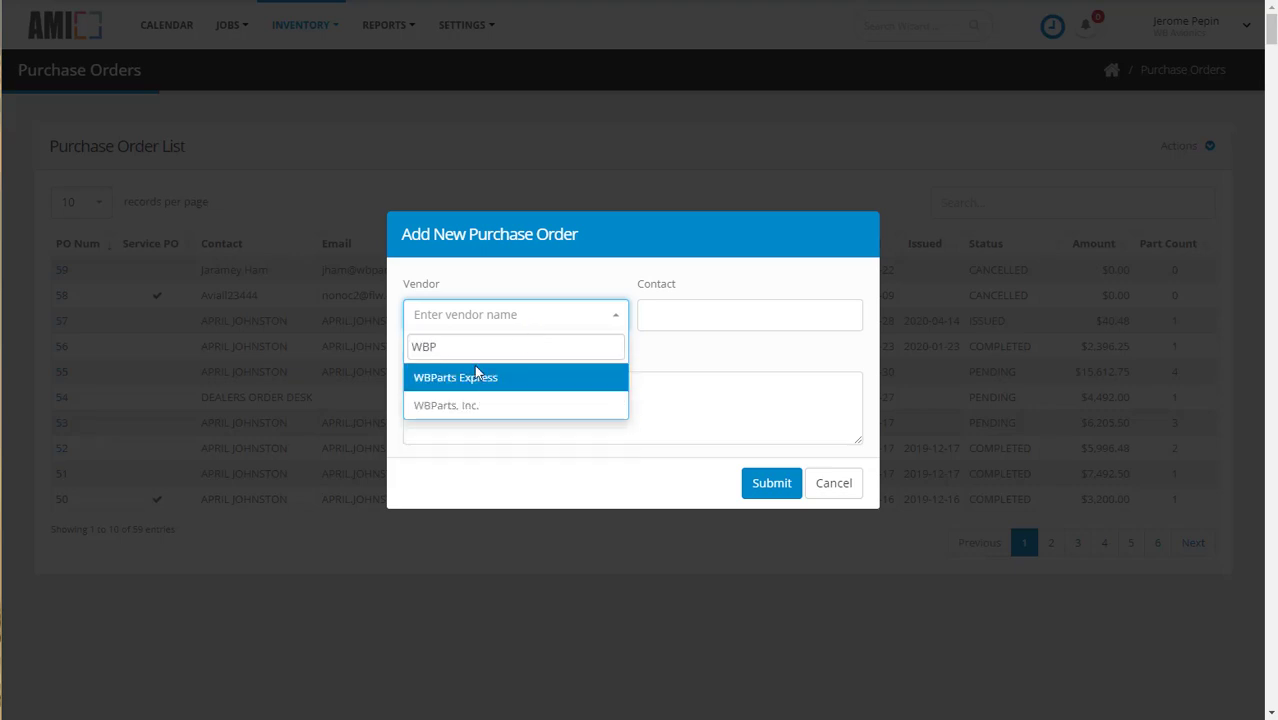
{"action": "left_click", "coordinate": [456, 408]}
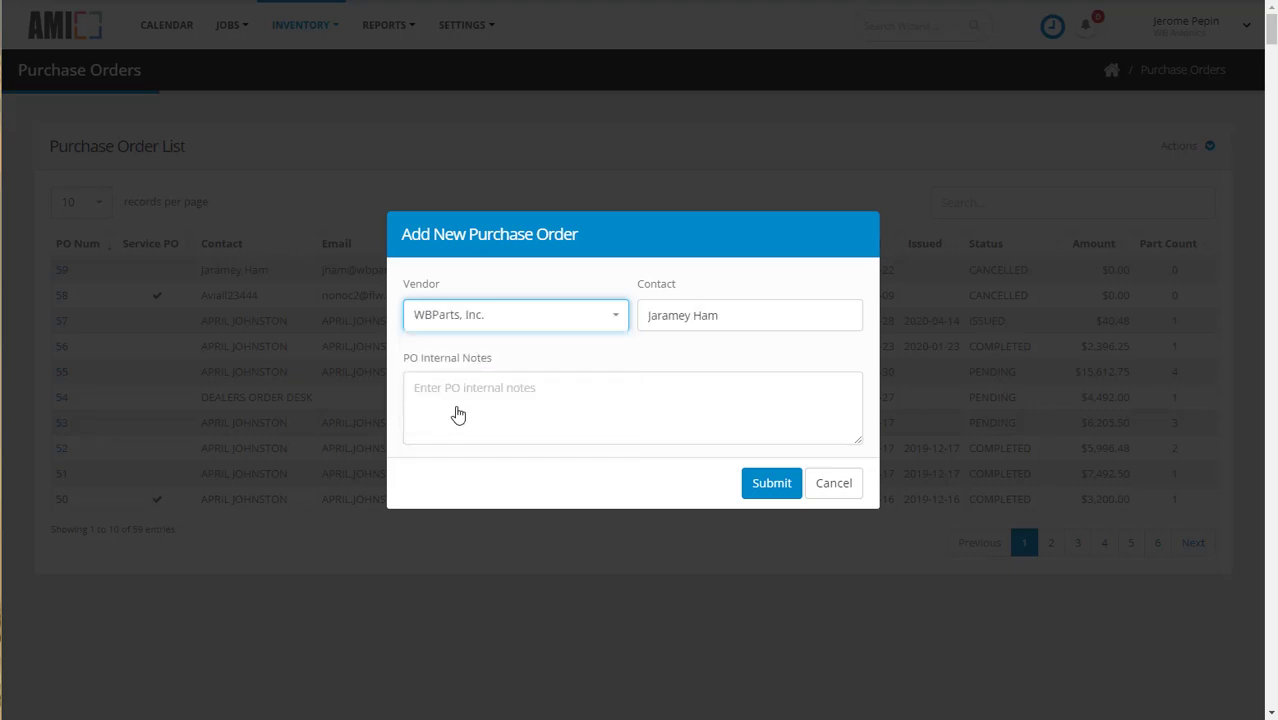
{"action": "left_click", "coordinate": [766, 489]}
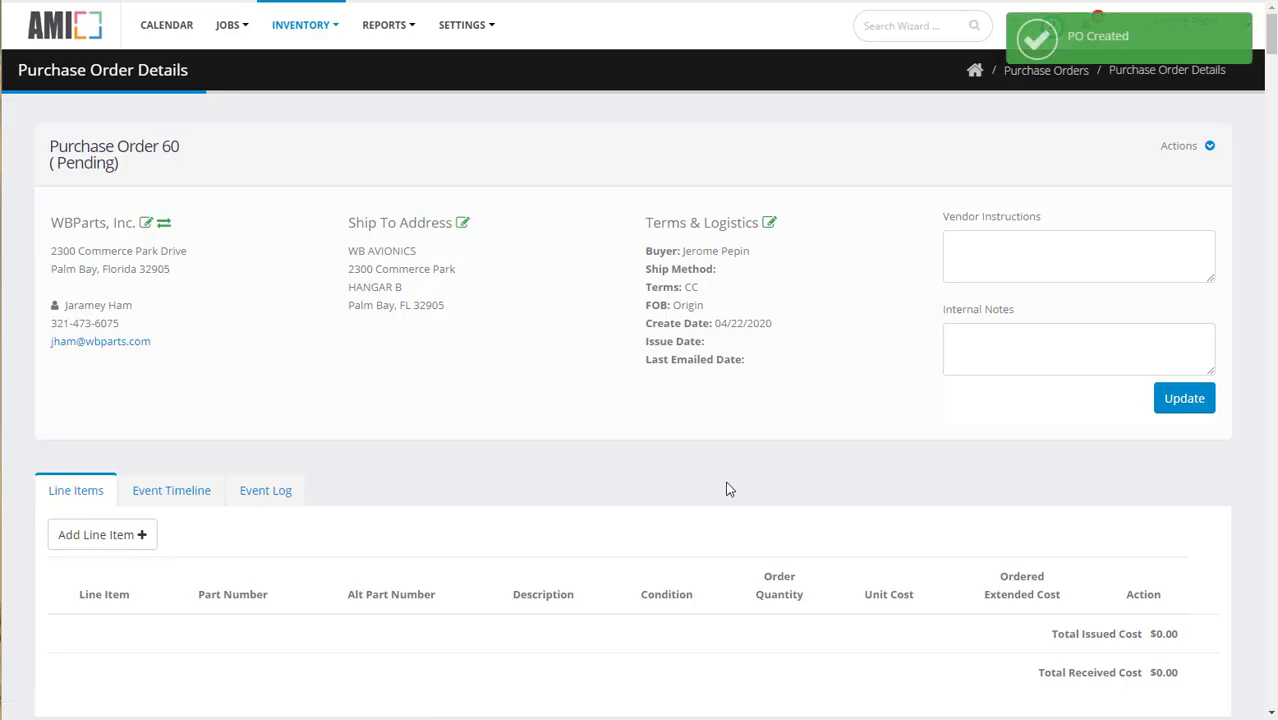
Step: Start a new line item on the purchase order with part number AN3-10
{"action": "left_click", "coordinate": [102, 538]}
{"action": "left_click", "coordinate": [390, 263]}
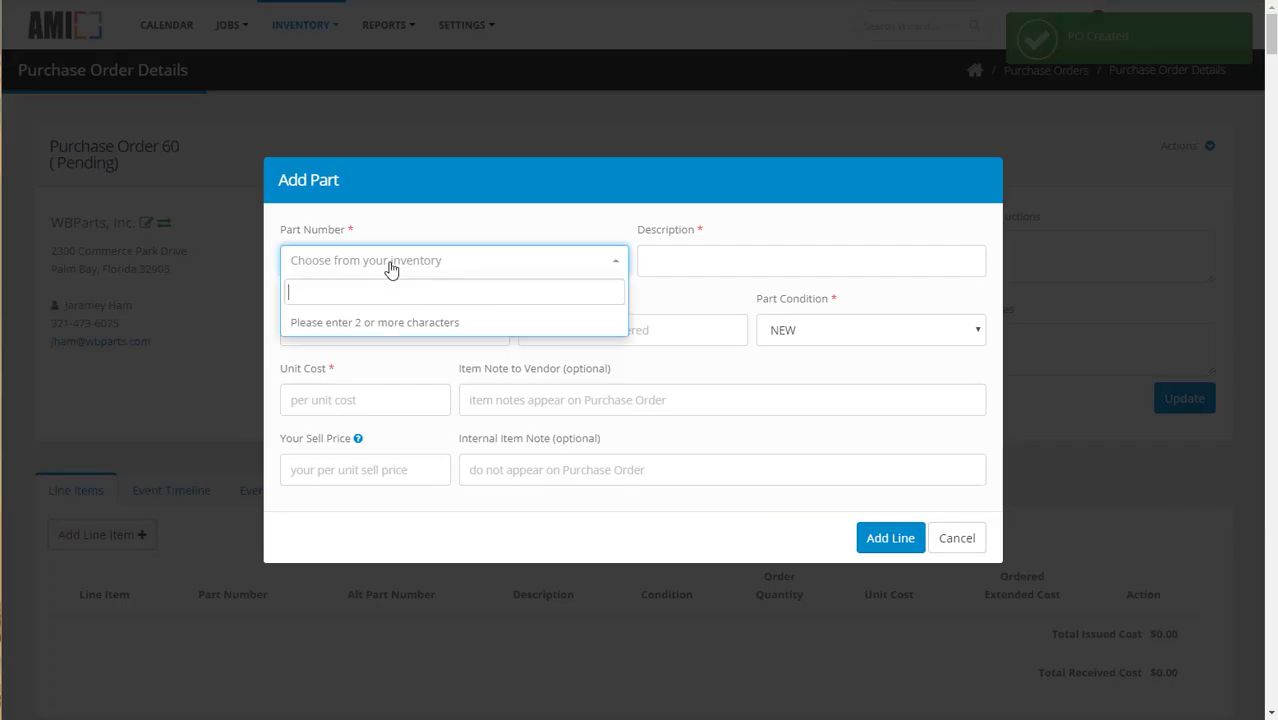
{"action": "type", "text": "AN3"}
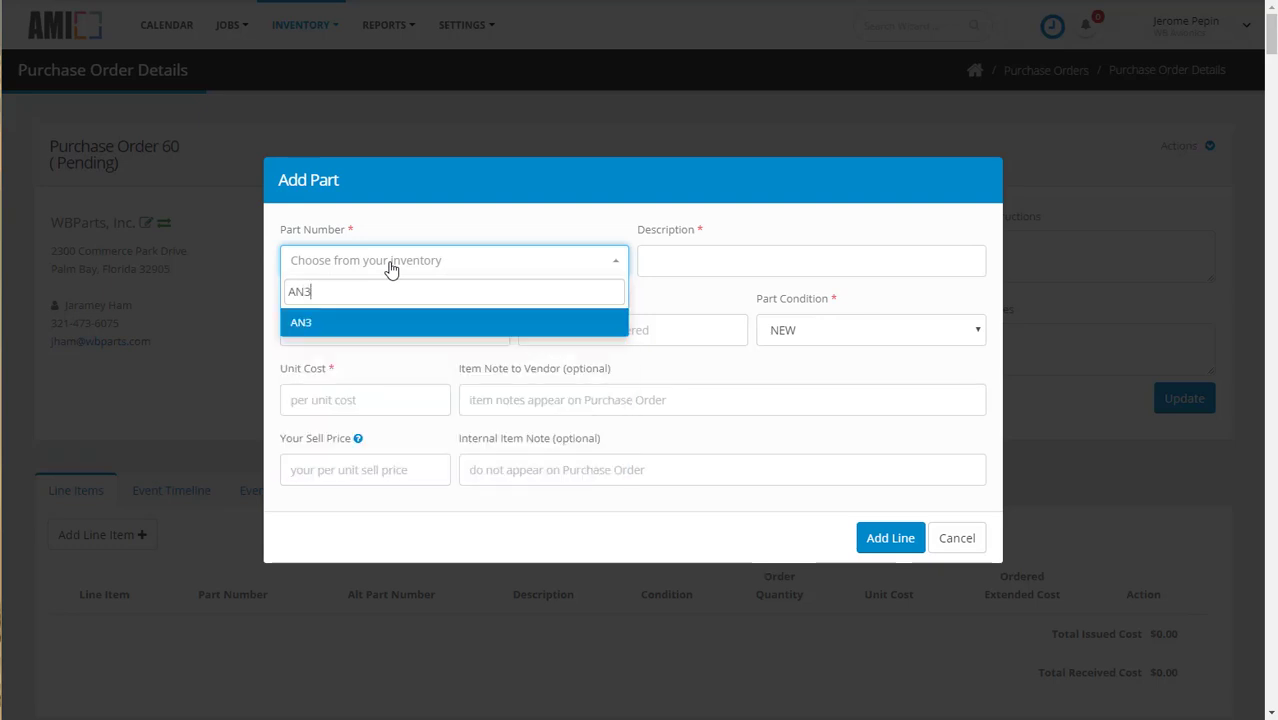
{"action": "type", "text": "-10"}
{"action": "left_click", "coordinate": [318, 324]}
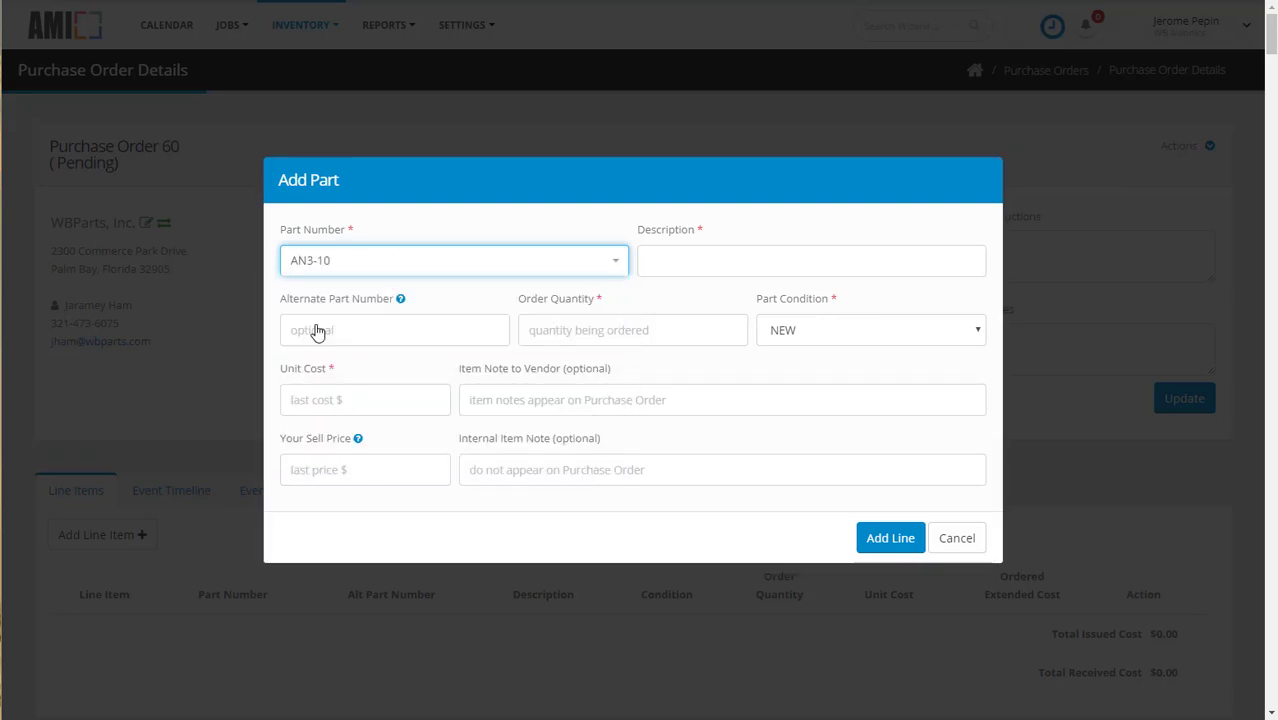
Step: Shorten the AN3-10 description to 1-1/32", 10-32, CAD BOLT
{"action": "double_click", "coordinate": [774, 263]}
{"action": "type", "text": "CAD"}
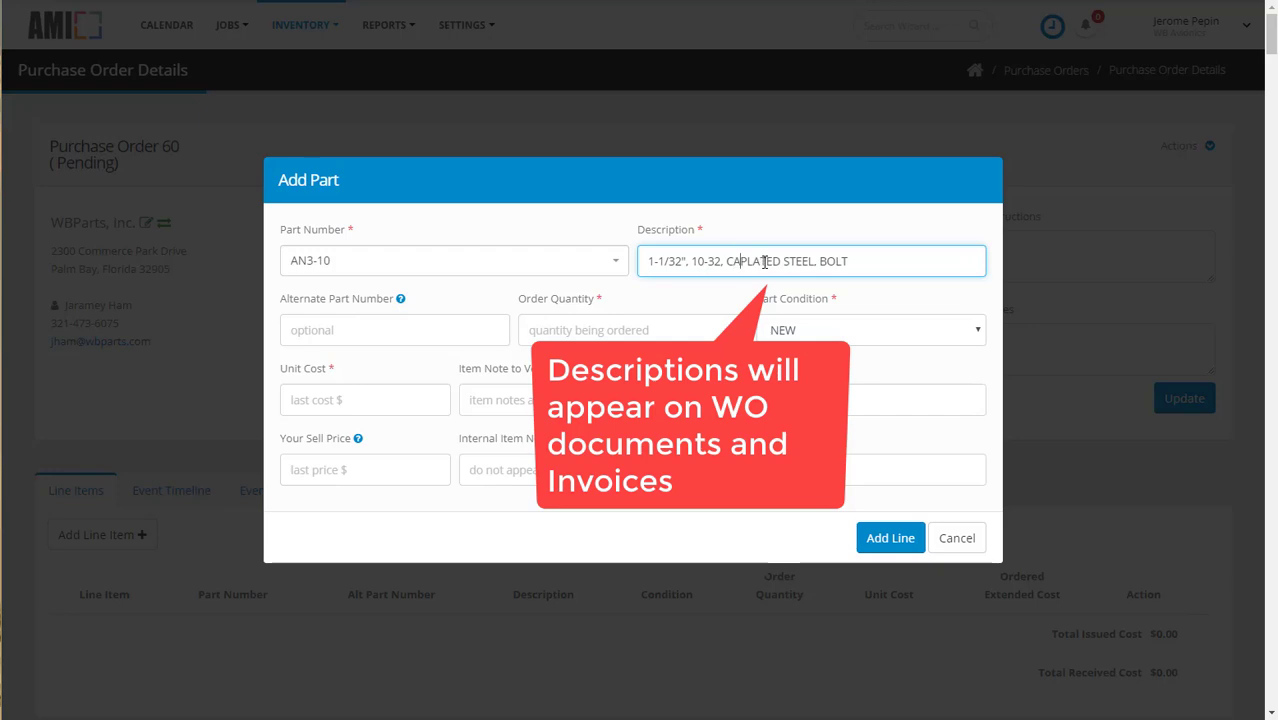
{"action": "double_click", "coordinate": [770, 261]}
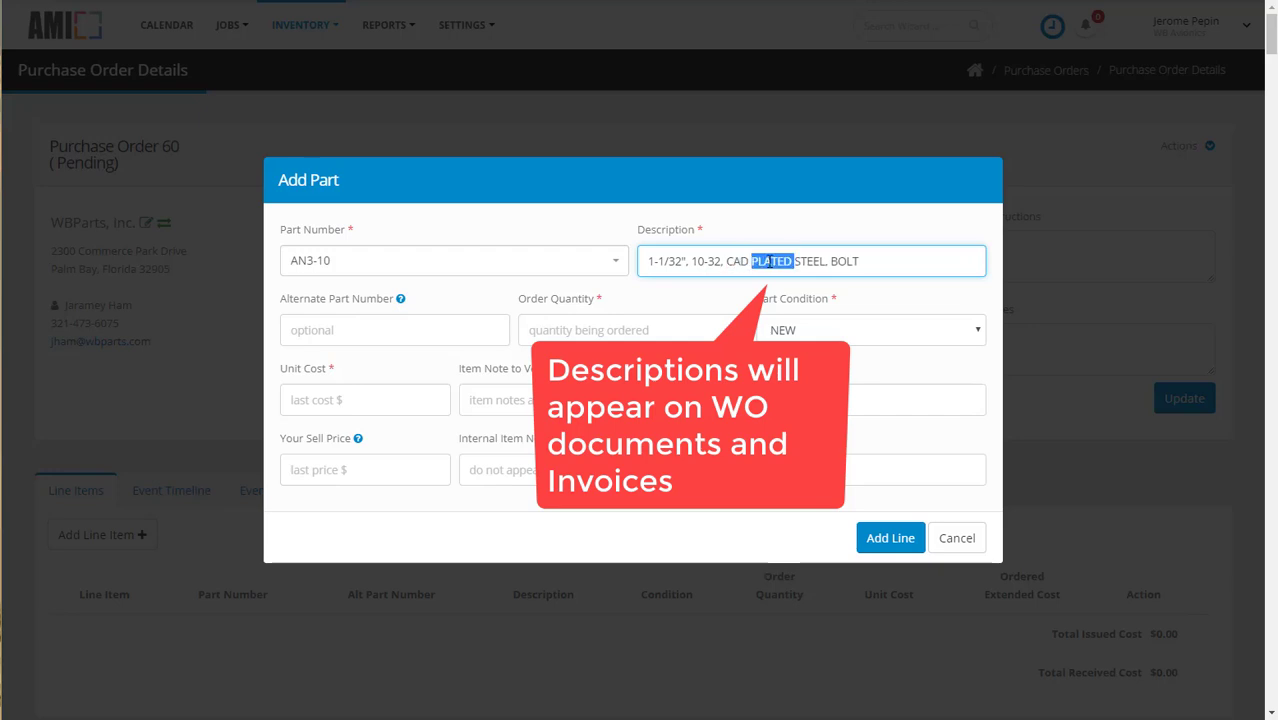
{"action": "key", "text": "BackSpace"}
{"action": "key", "text": "Delete"}
{"action": "key", "text": "Delete"}
{"action": "key", "text": "Delete"}
{"action": "key", "text": "Delete"}
{"action": "key", "text": "Delete"}
{"action": "key", "text": "Delete"}
{"action": "key", "text": "Delete"}
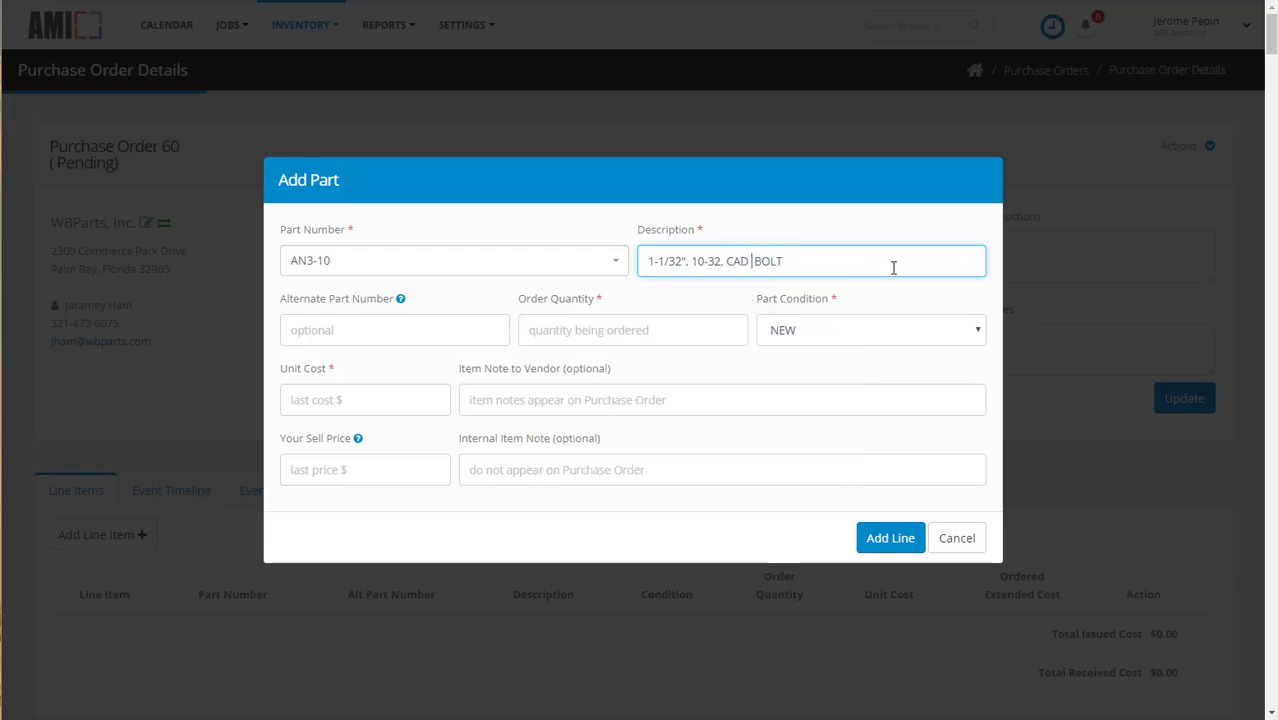
Step: Set the bolt's alternate part number to 400-055 and its order quantity to 100
{"action": "left_click", "coordinate": [477, 328]}
{"action": "type", "text": "400-0"}
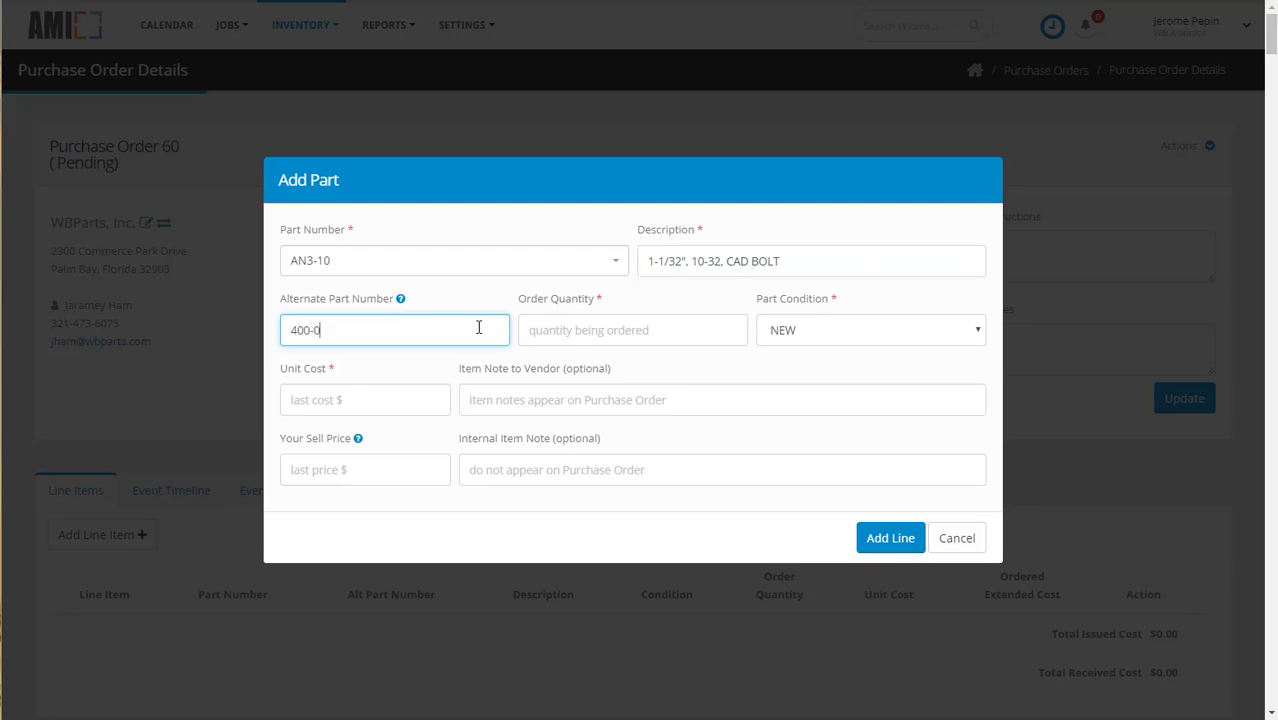
{"action": "type", "text": "55"}
{"action": "key", "text": "Tab"}
{"action": "type", "text": "100"}
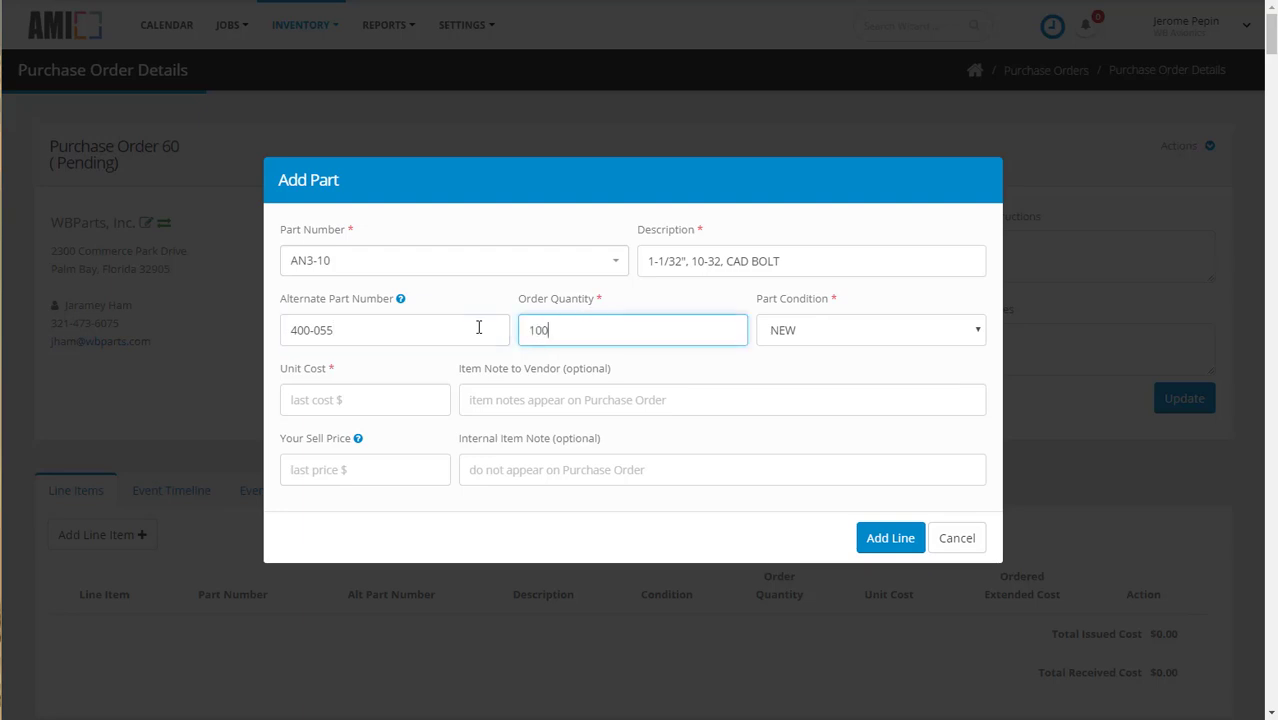
Step: Set the bolt's unit cost to .12 and sell price to .75, and add the line to the purchase order
{"action": "left_click", "coordinate": [381, 402]}
{"action": "type", "text": "."}
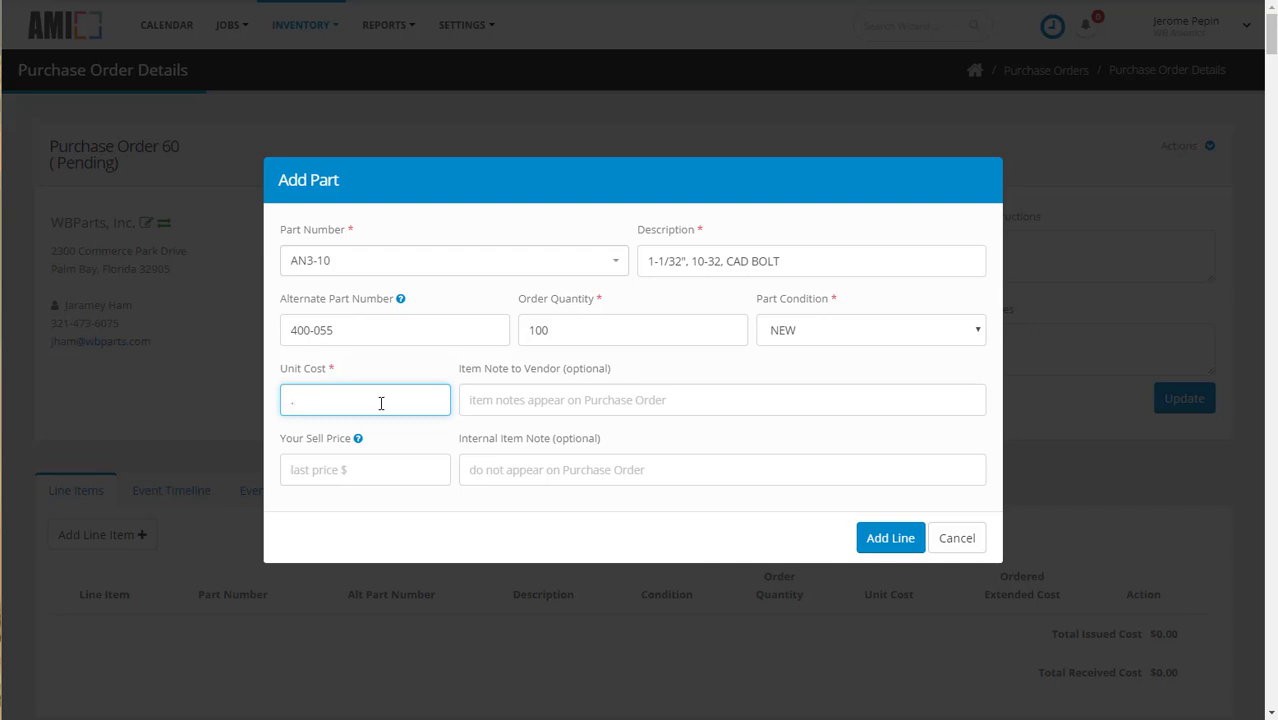
{"action": "type", "text": "12"}
{"action": "left_click", "coordinate": [361, 469]}
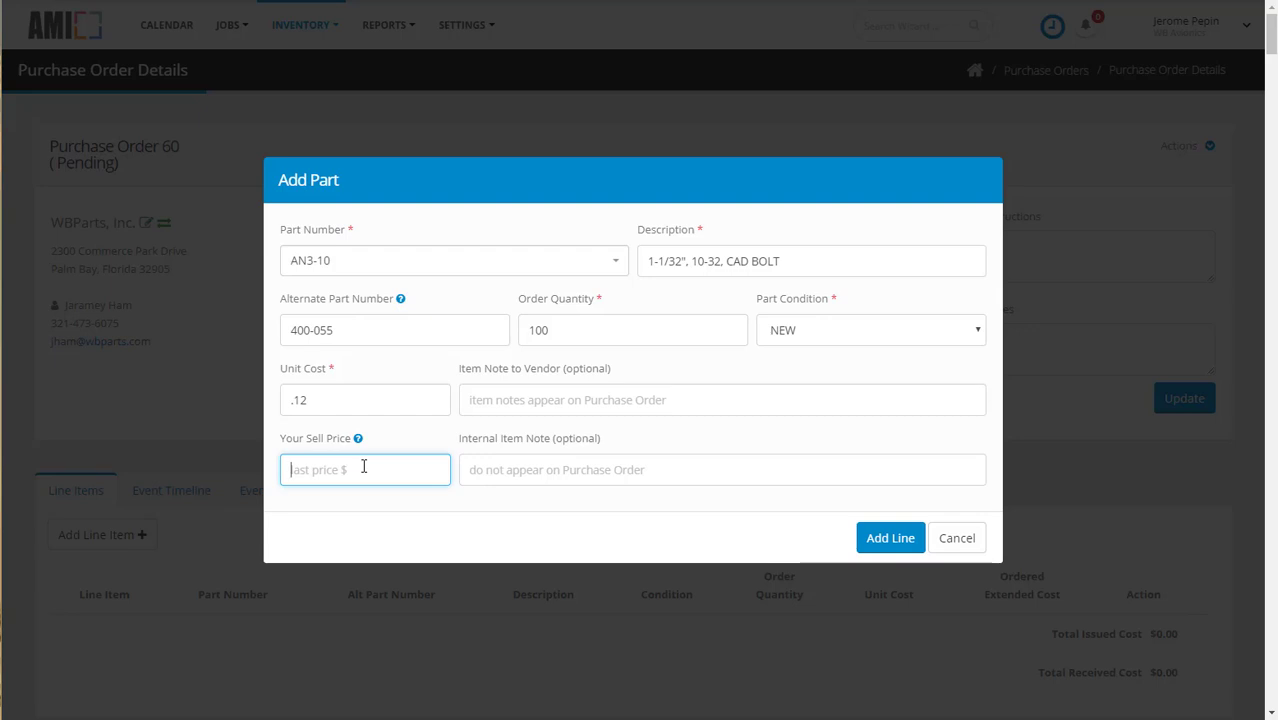
{"action": "type", "text": ".75"}
{"action": "left_click", "coordinate": [888, 537]}
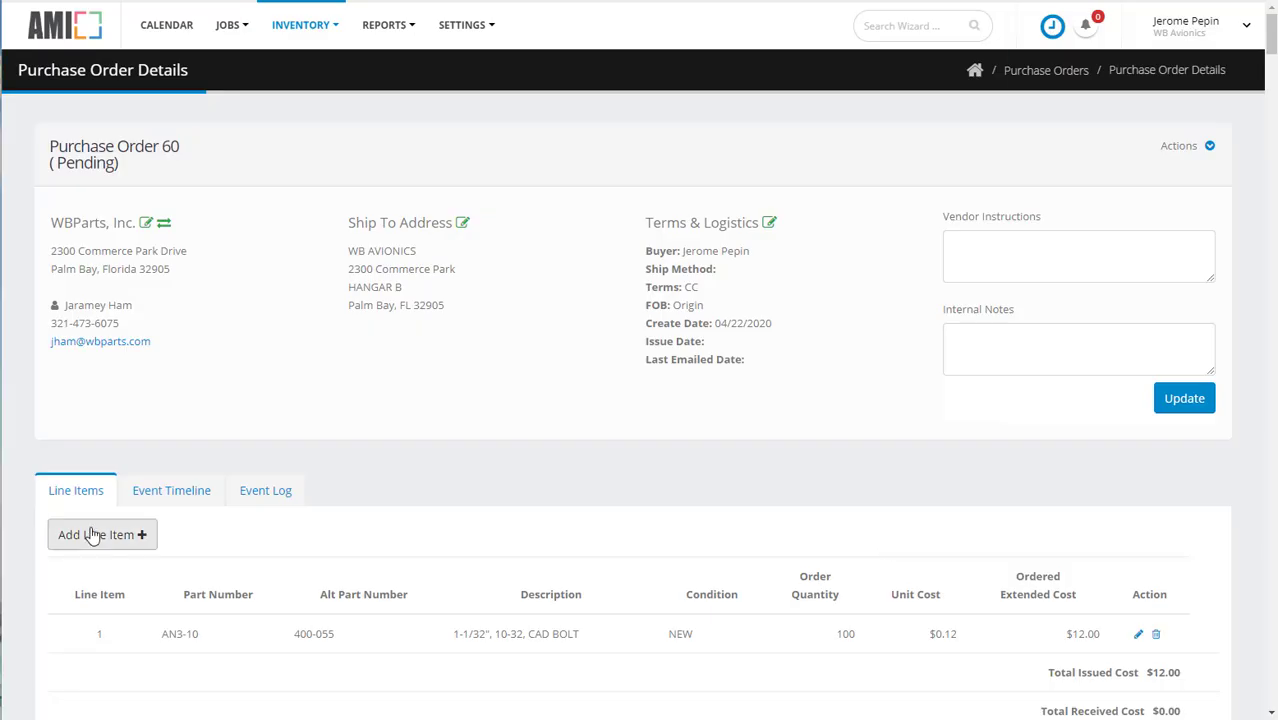
{"action": "left_click", "coordinate": [100, 535]}
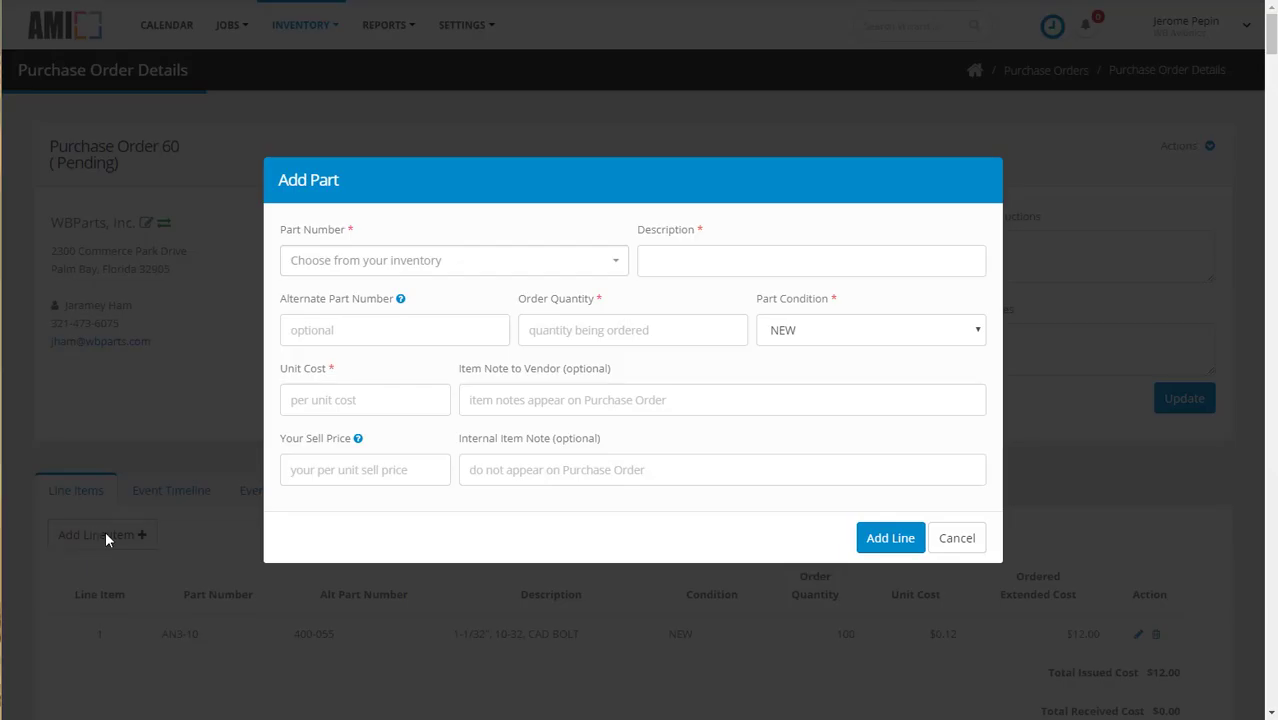
{"action": "left_click", "coordinate": [318, 268]}
{"action": "type", "text": "010-01"}
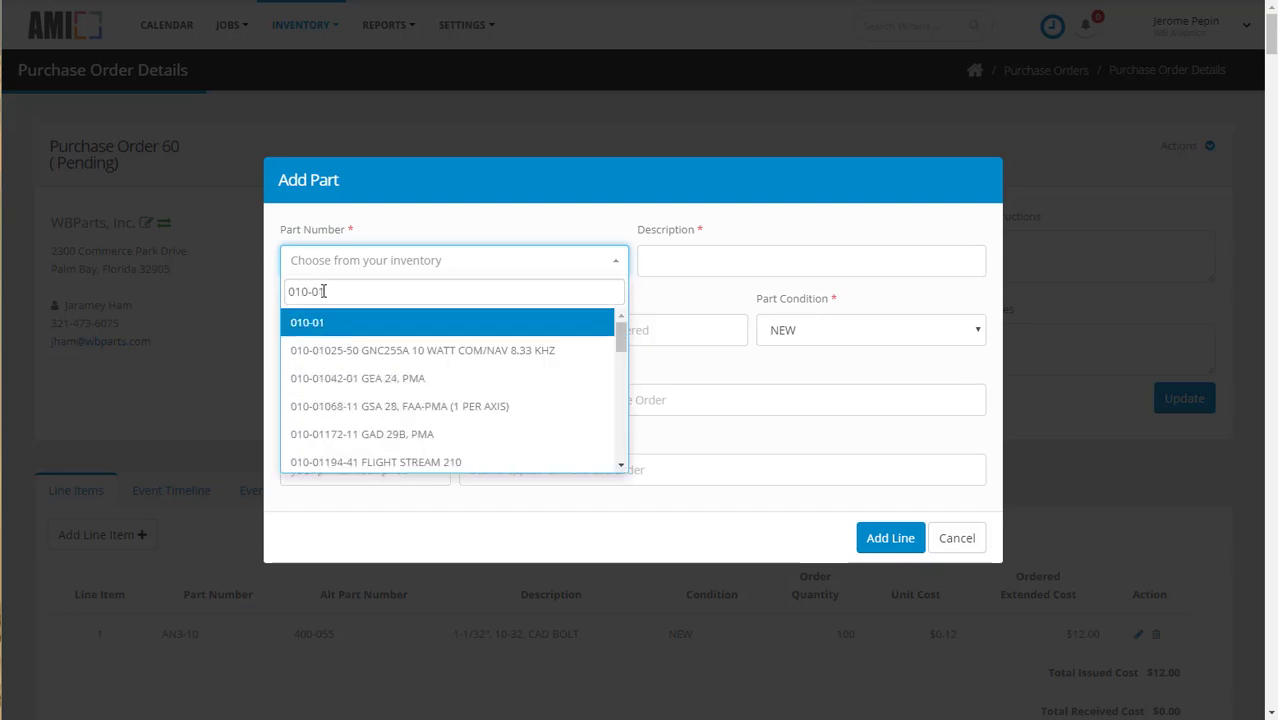
{"action": "type", "text": "43"}
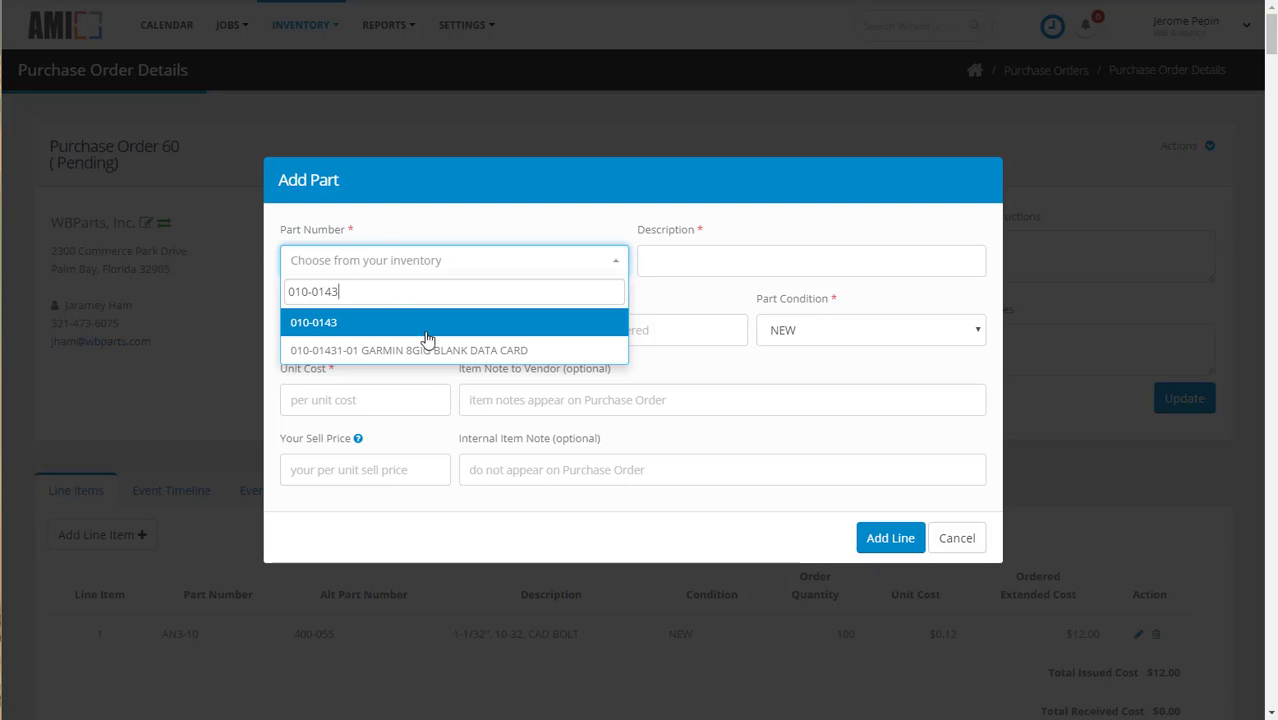
{"action": "left_click", "coordinate": [424, 351]}
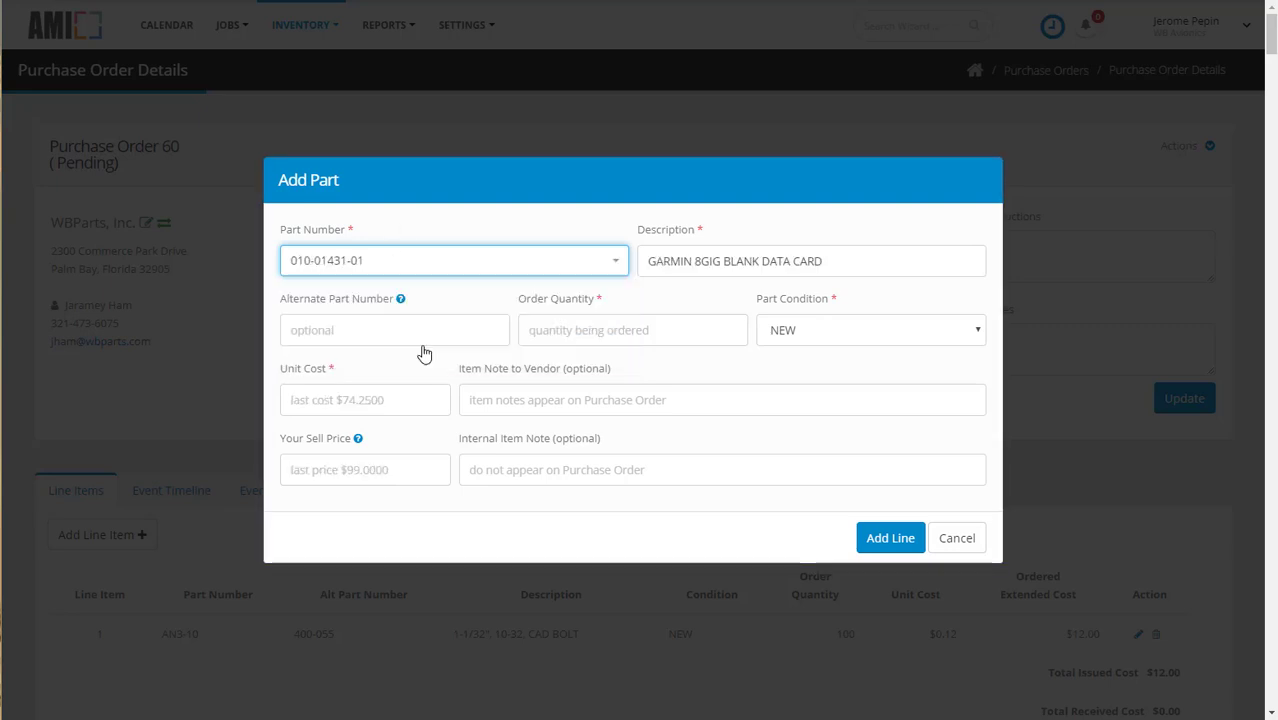
Step: Set the data card's order quantity to 20, unit cost to 74.25 and sell price to 105.99, and add the line
{"action": "left_click", "coordinate": [566, 331]}
{"action": "type", "text": "20"}
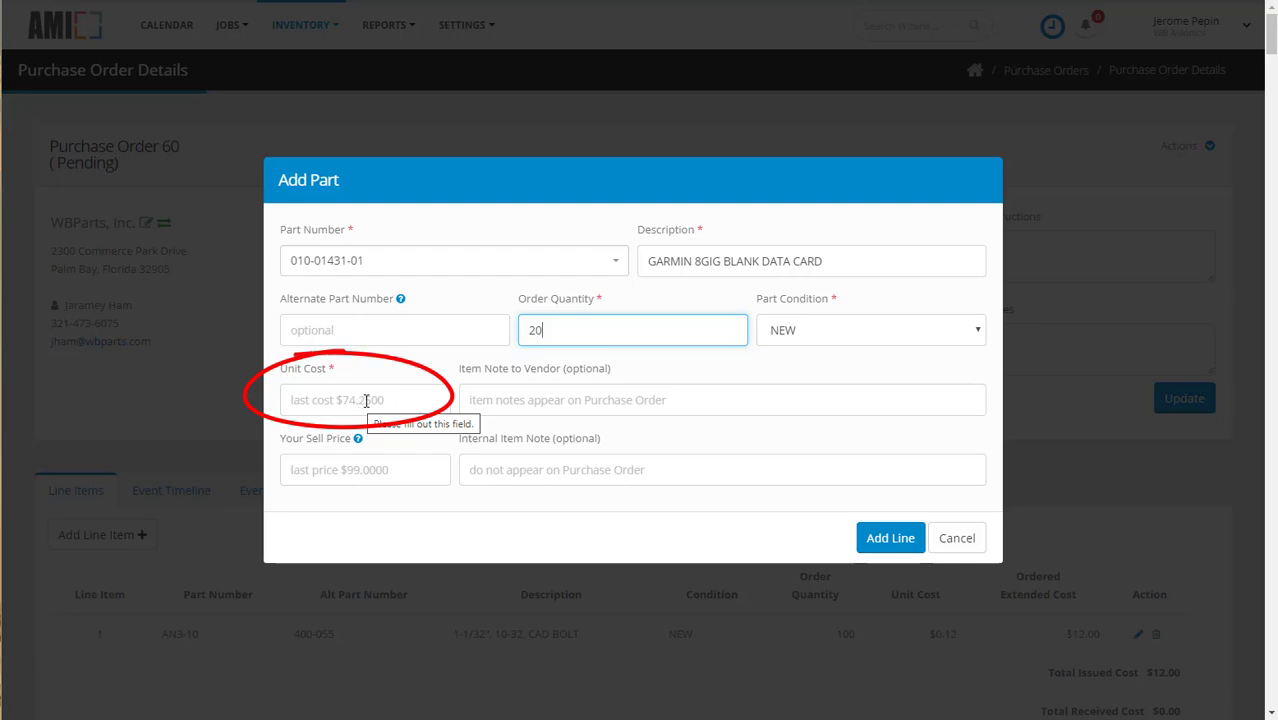
{"action": "left_click", "coordinate": [410, 403]}
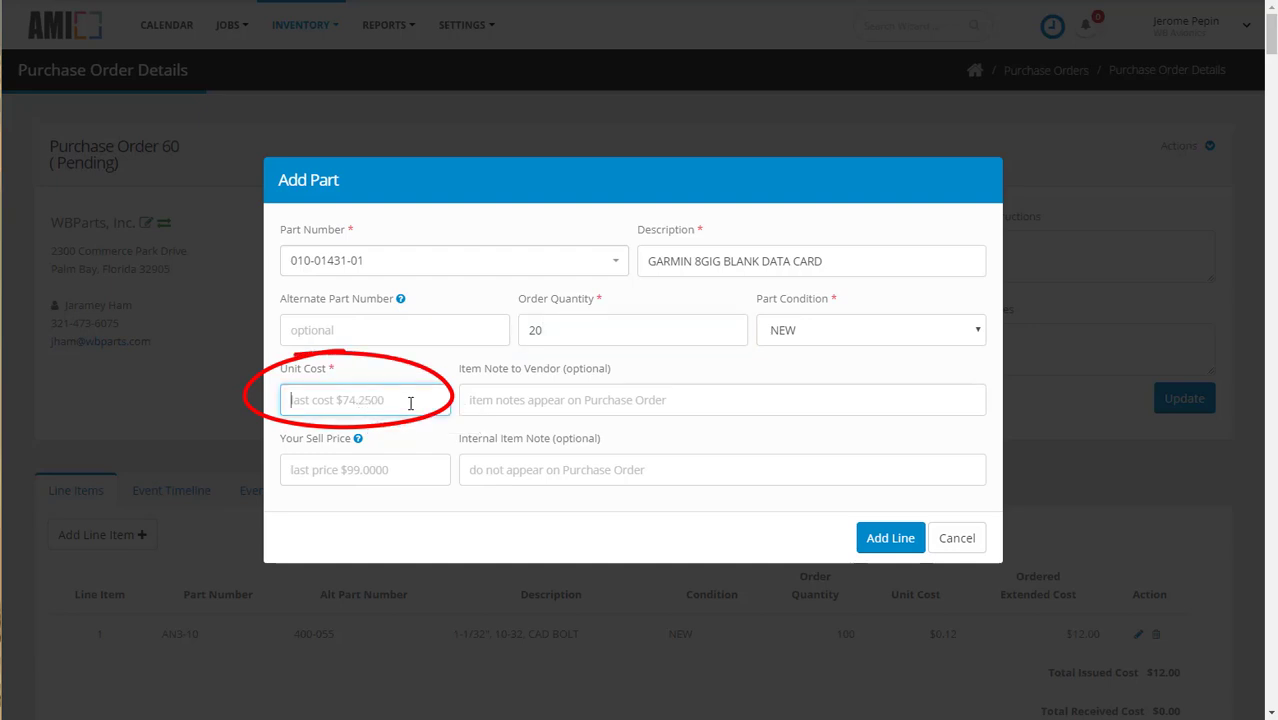
{"action": "type", "text": "74.25"}
{"action": "left_click", "coordinate": [377, 470]}
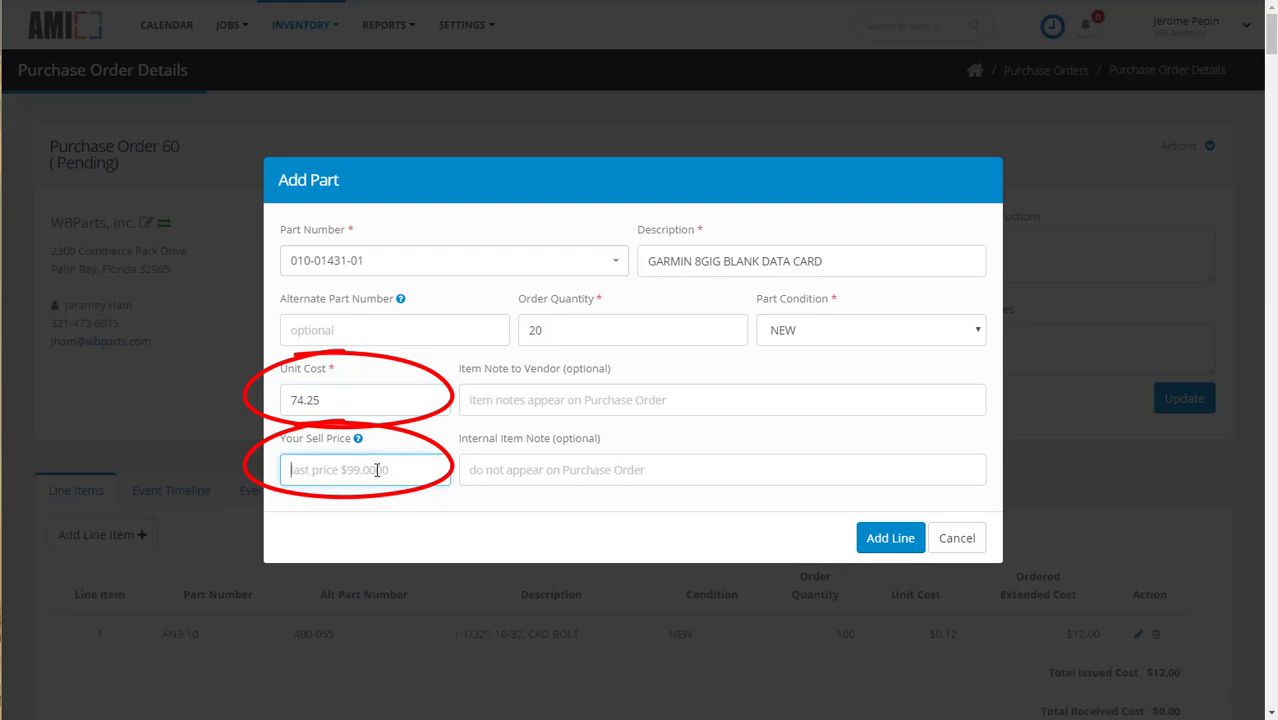
{"action": "type", "text": "105.99"}
{"action": "left_click", "coordinate": [880, 540]}
Step: Enter the vendor instructions "We will be closed for National Earth Day." and save them to the purchase order
{"action": "left_click", "coordinate": [984, 251]}
{"action": "type", "text": "We "}
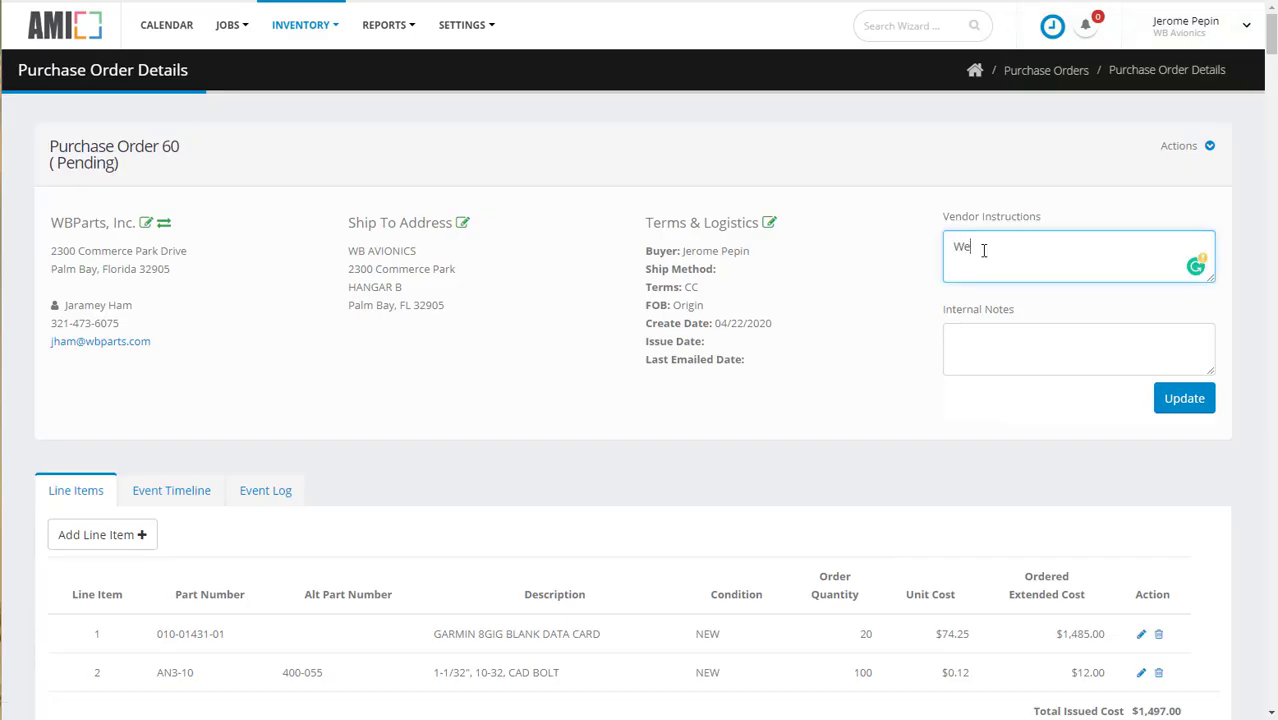
{"action": "type", "text": "will be closed fo"}
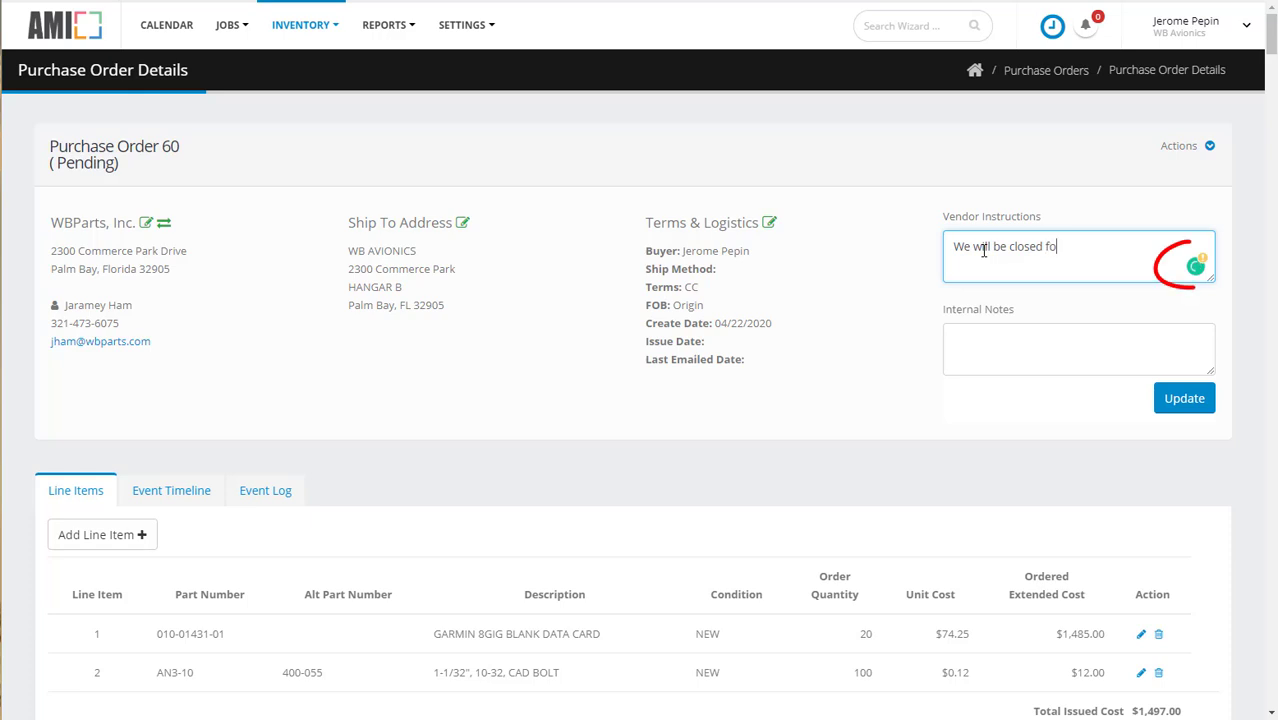
{"action": "type", "text": "r Natio"}
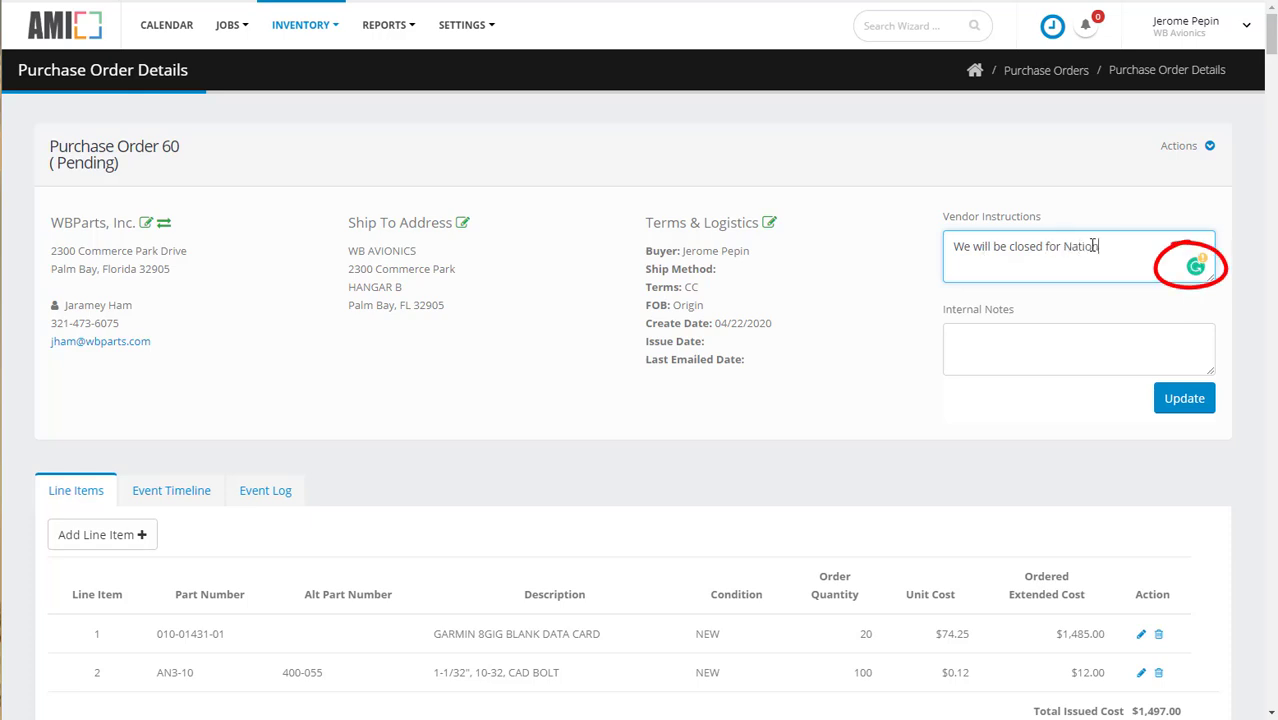
{"action": "type", "text": "nal Earth Day"}
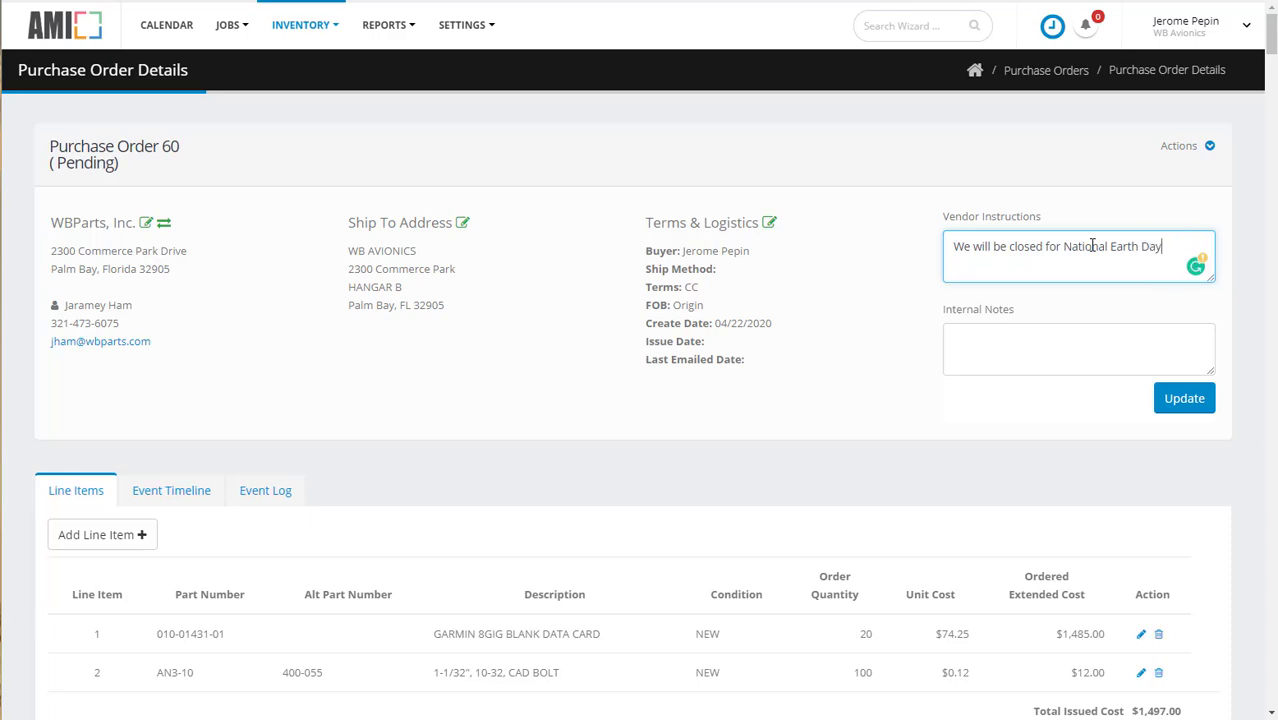
{"action": "type", "text": "."}
{"action": "key", "text": "Tab"}
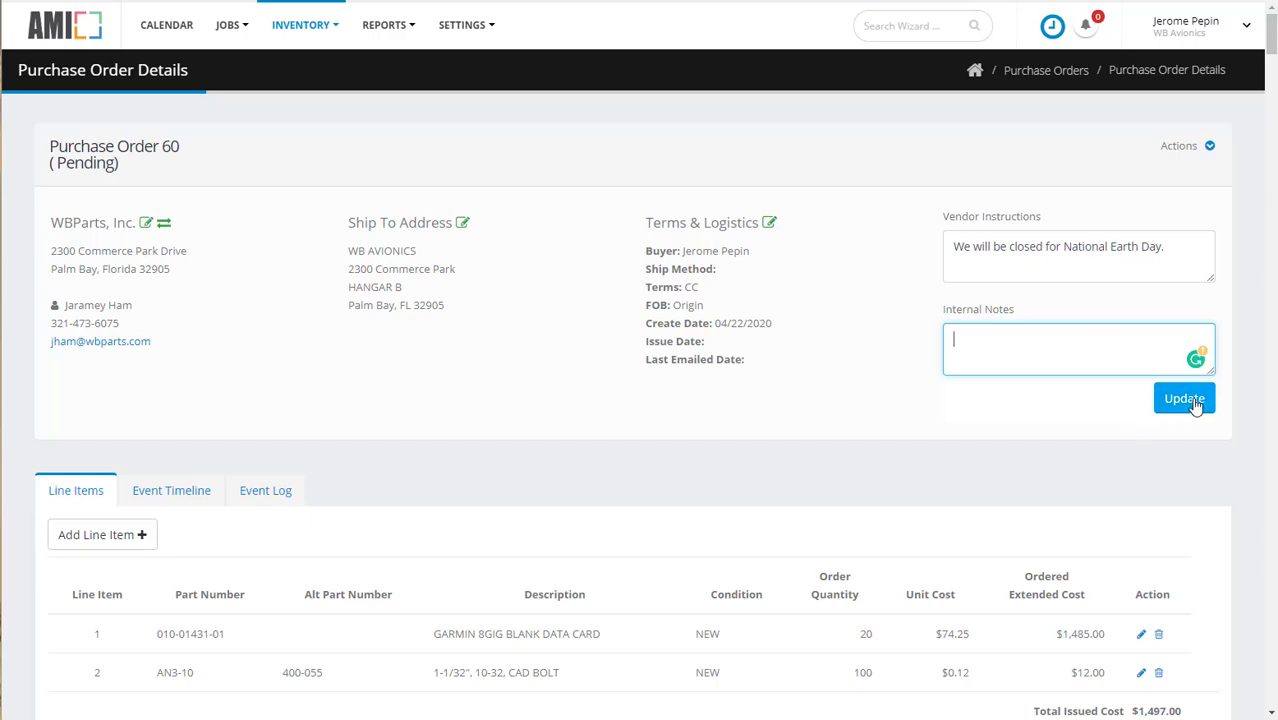
{"action": "left_click", "coordinate": [1193, 401]}
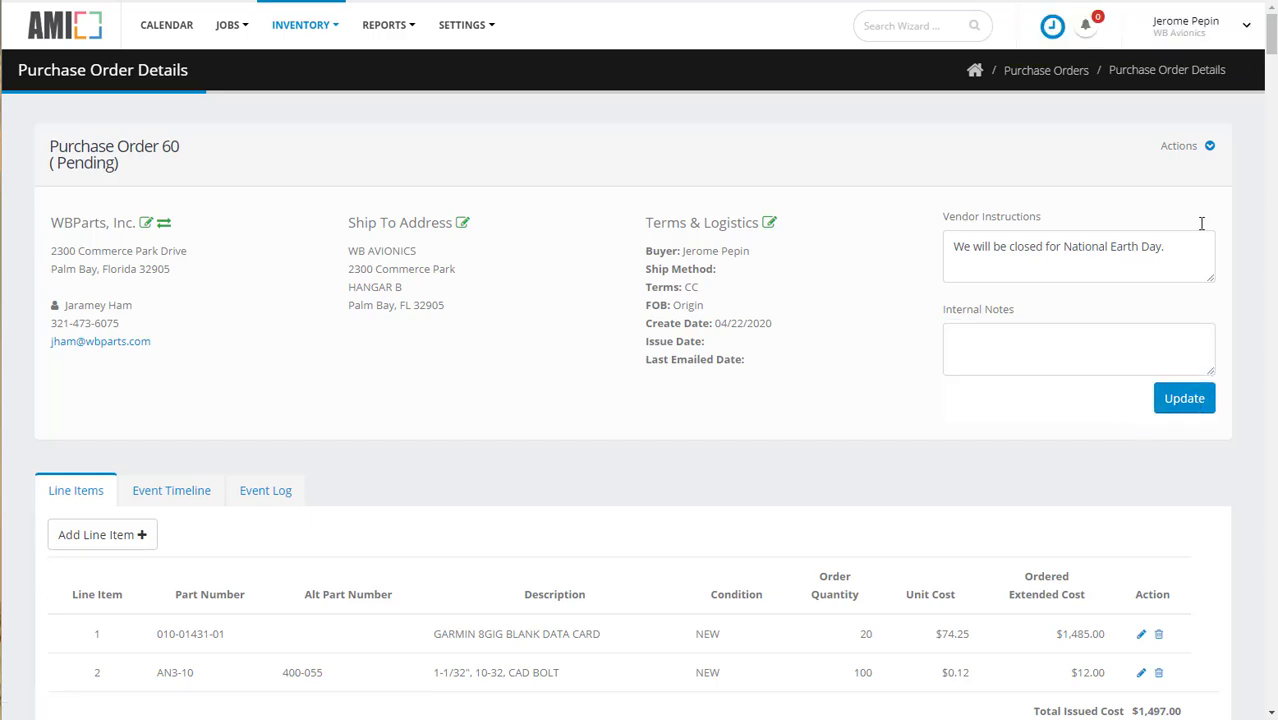
Step: Issue the pending purchase order and confirm the status change
{"action": "left_click", "coordinate": [1209, 146]}
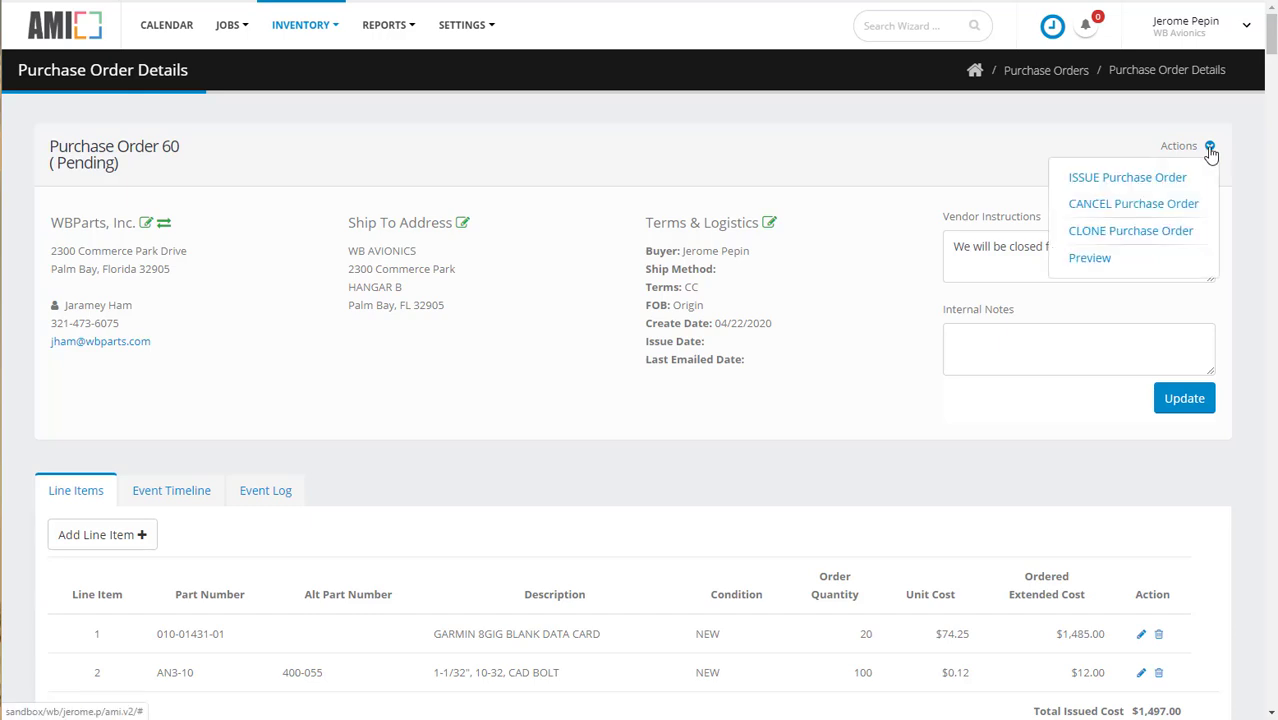
{"action": "left_click", "coordinate": [1133, 190]}
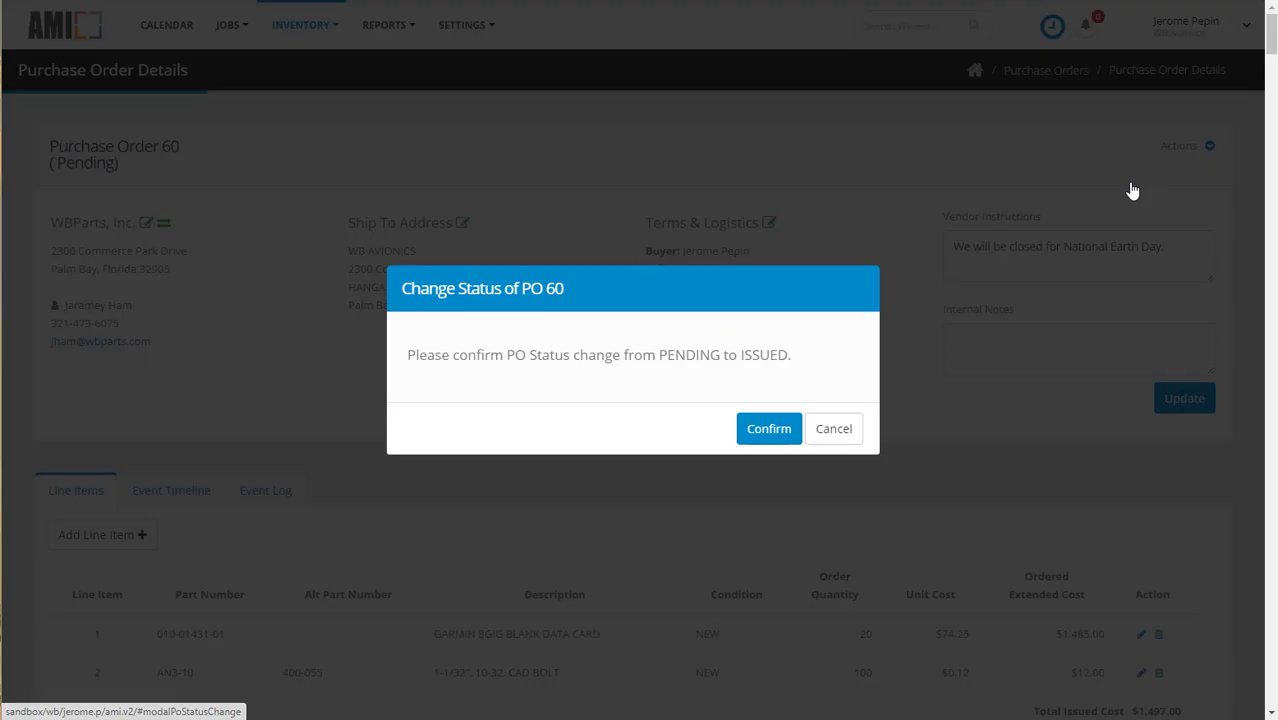
Step: Email the purchase order from its preview, greeting the contact by name with "Happy National Earth Day. Eat some dirt for me?"
{"action": "left_click", "coordinate": [1209, 146]}
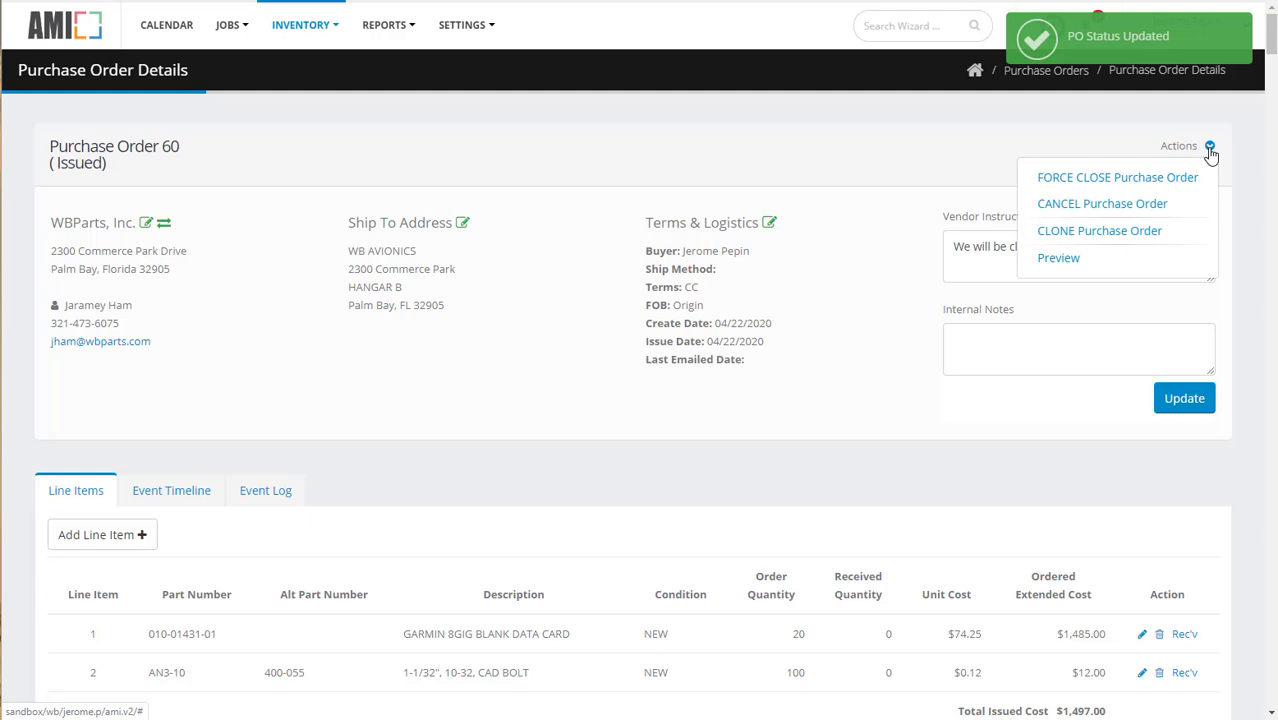
{"action": "left_click", "coordinate": [1060, 258]}
{"action": "left_click", "coordinate": [380, 22]}
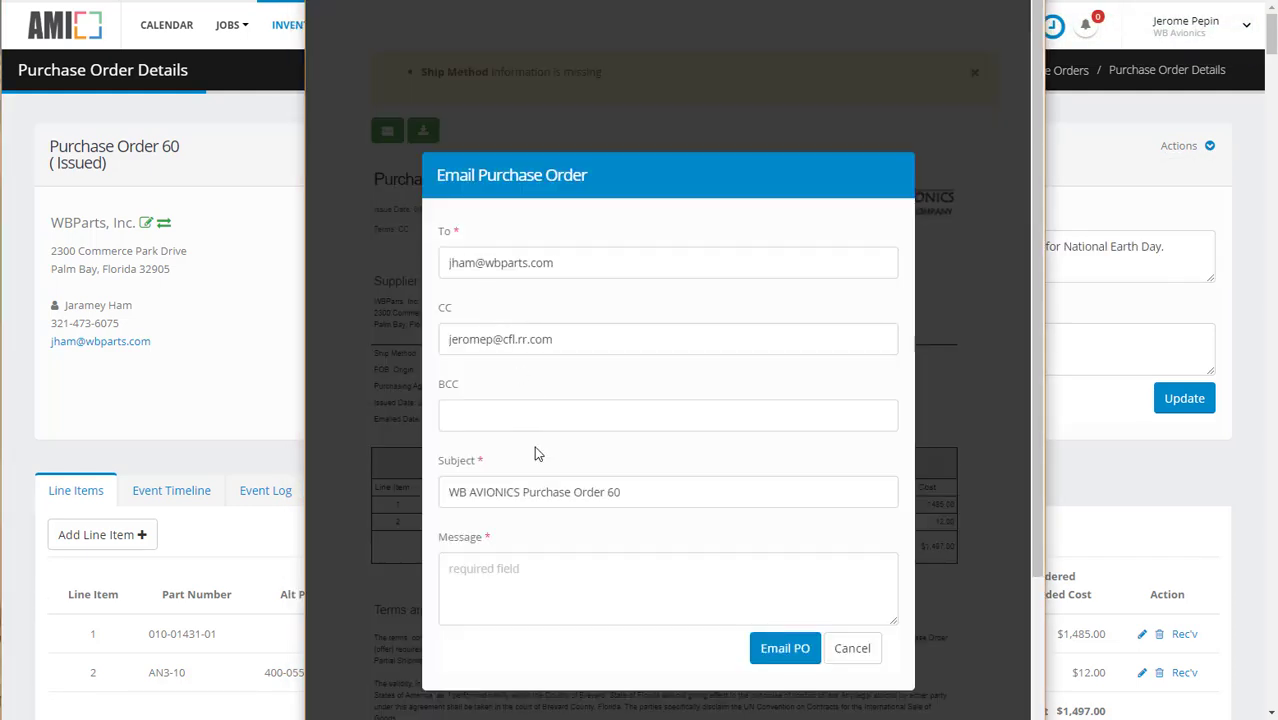
{"action": "left_click", "coordinate": [540, 570]}
{"action": "type", "text": "Hey Jaramey,"}
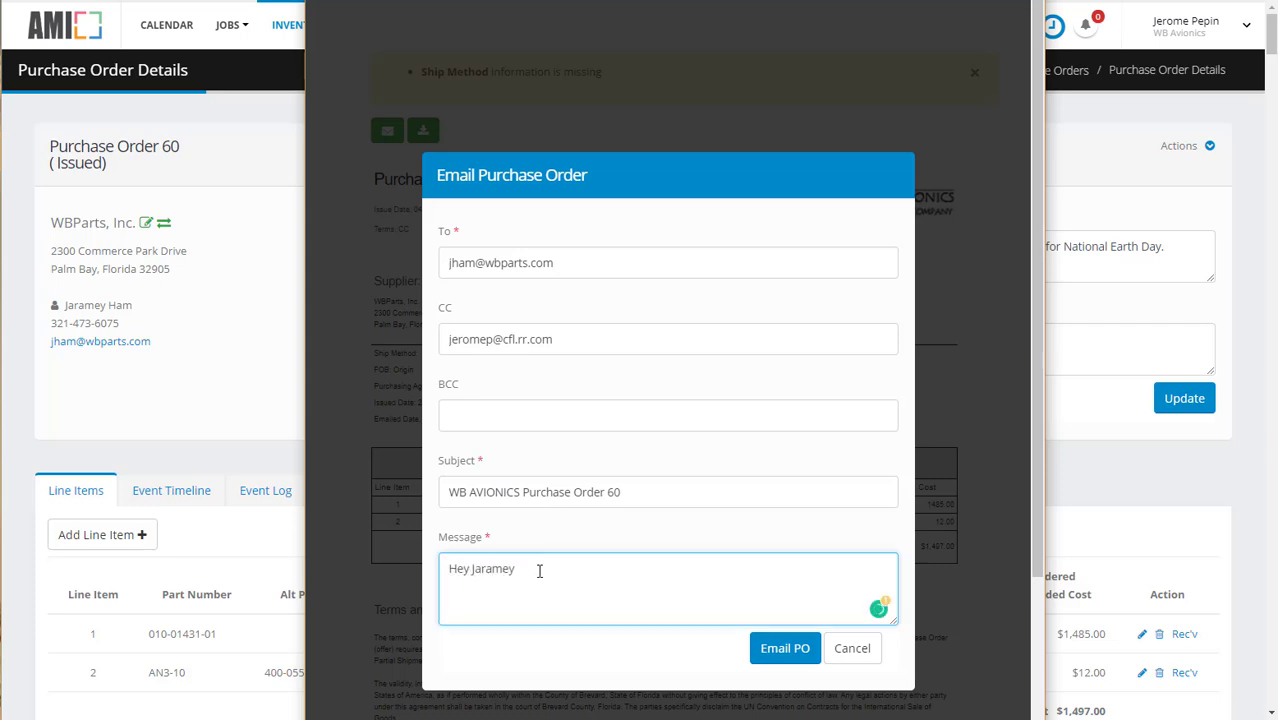
{"action": "key", "text": "Return"}
{"action": "key", "text": "Return"}
{"action": "type", "text": "Happy National Earth Day.  Eas"}
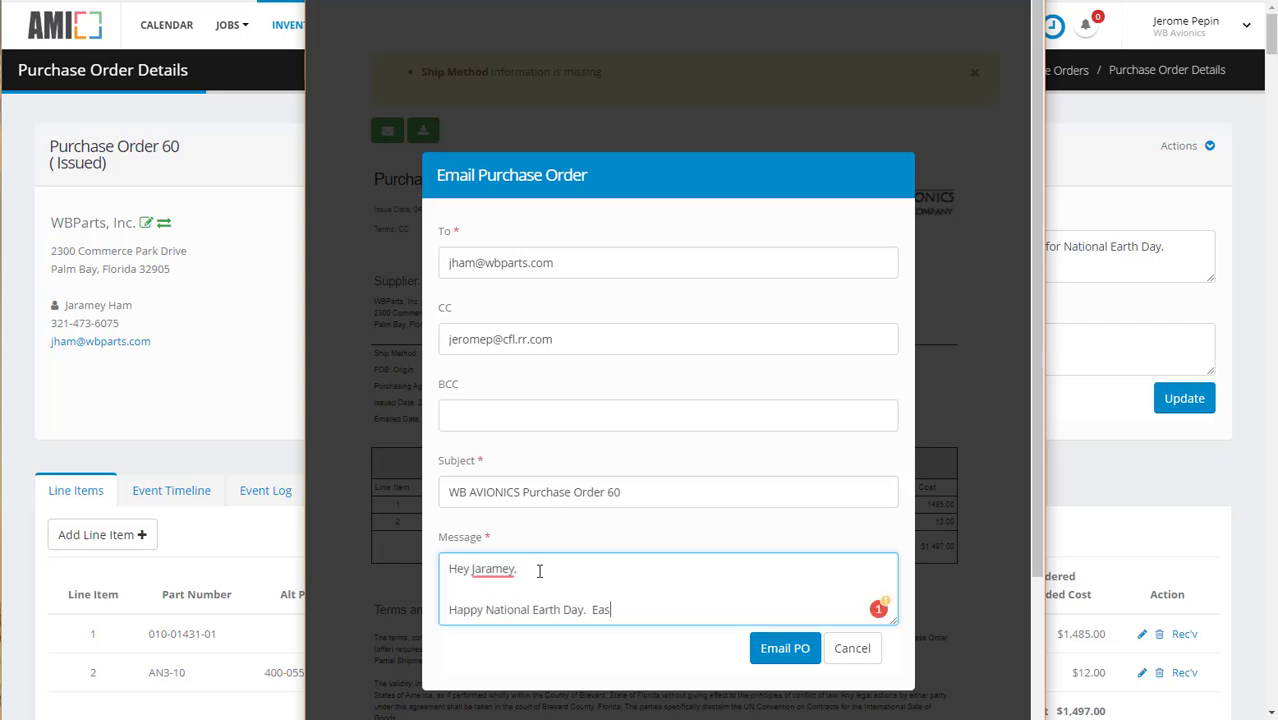
{"action": "key", "text": "BackSpace"}
{"action": "type", "text": "t some dirt for me!"}
{"action": "left_click", "coordinate": [785, 648]}
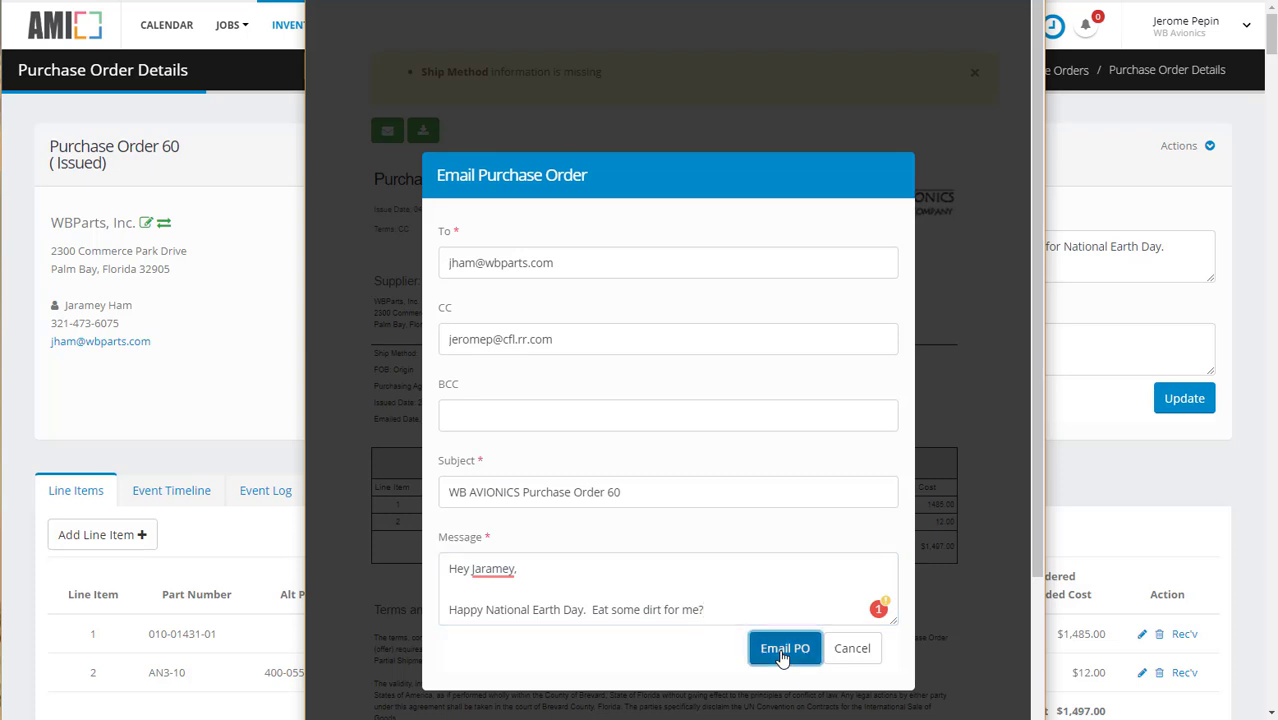
Step: Check the purchase order's event timeline and view the data card line's editable details without changing them
{"action": "left_click", "coordinate": [189, 499]}
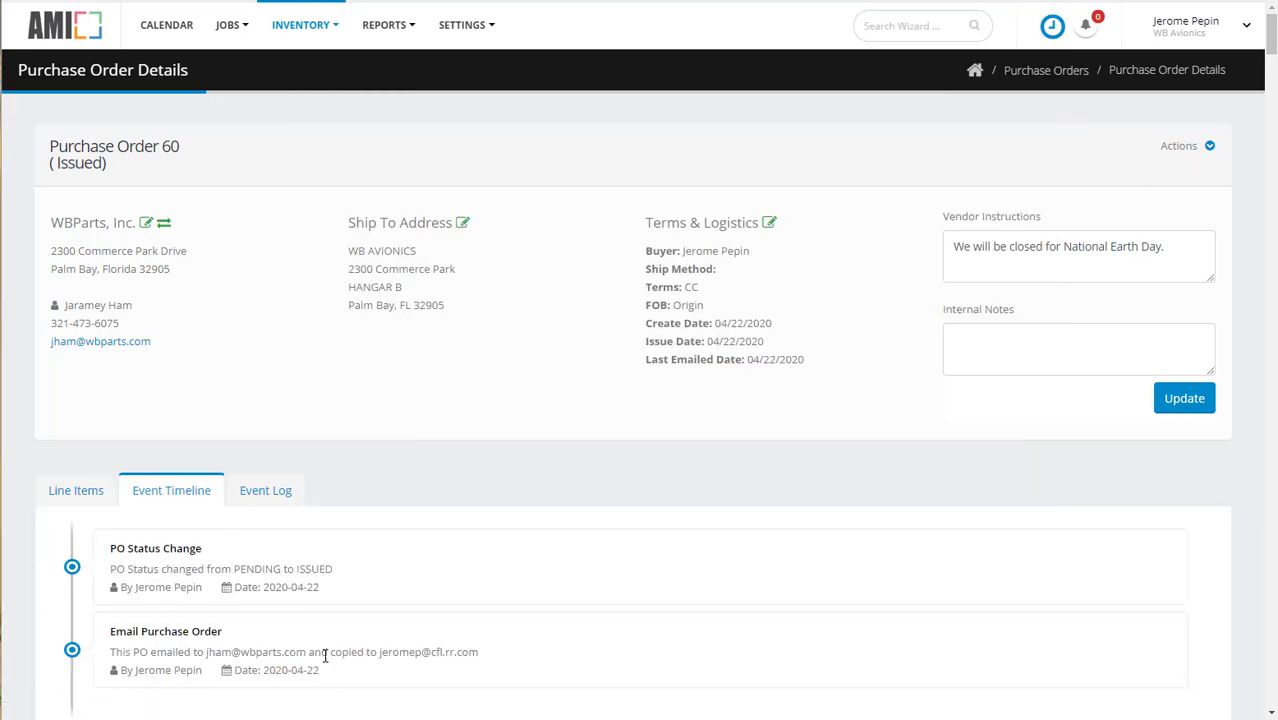
{"action": "left_click", "coordinate": [94, 494]}
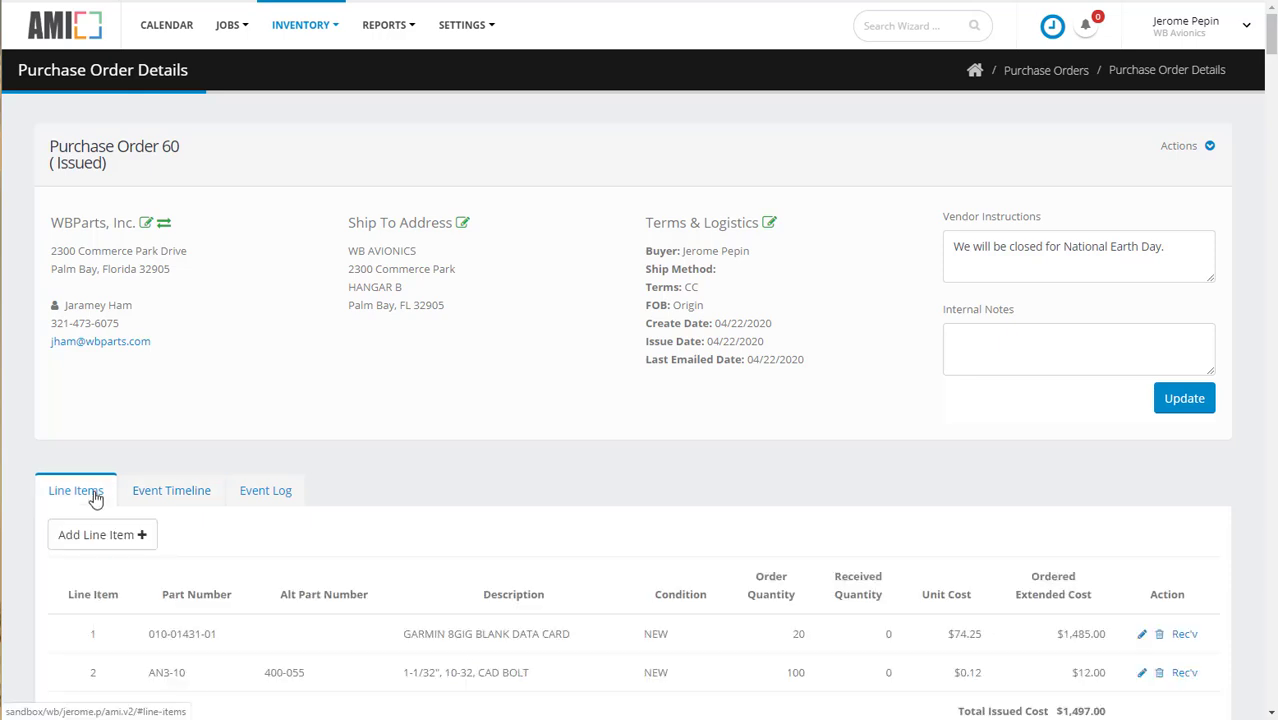
{"action": "left_click", "coordinate": [1143, 634]}
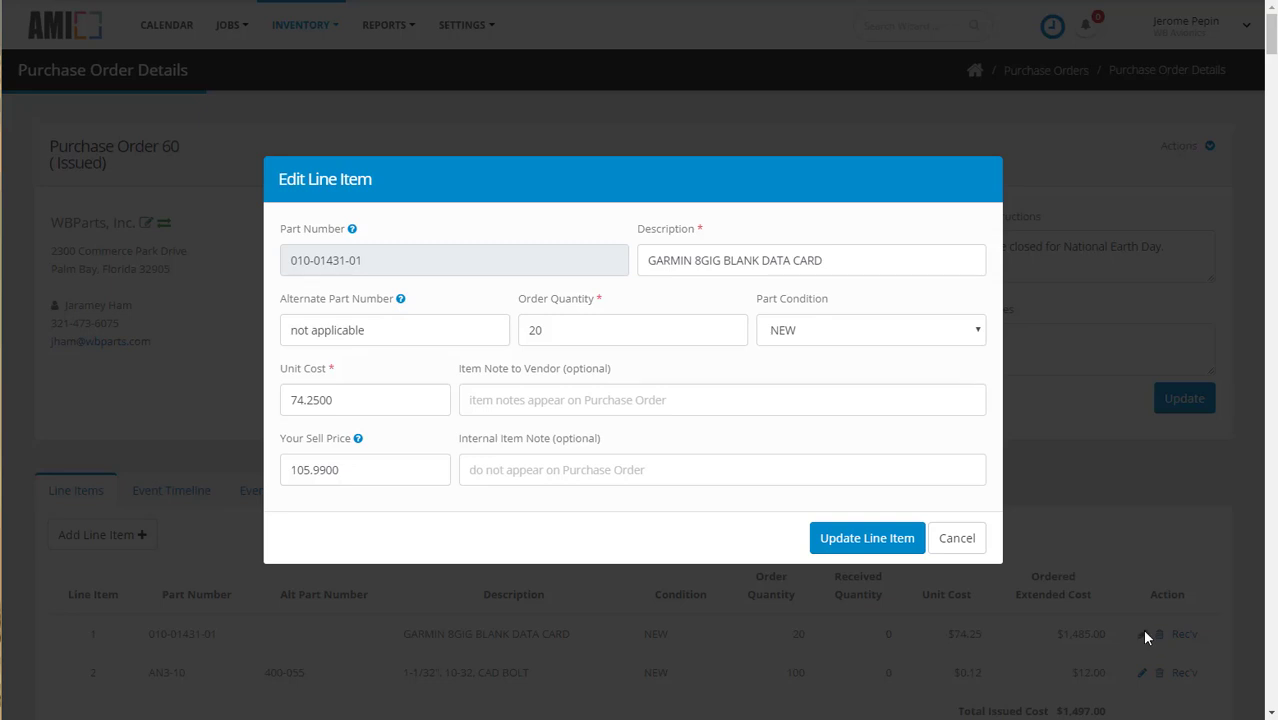
{"action": "left_click", "coordinate": [957, 540]}
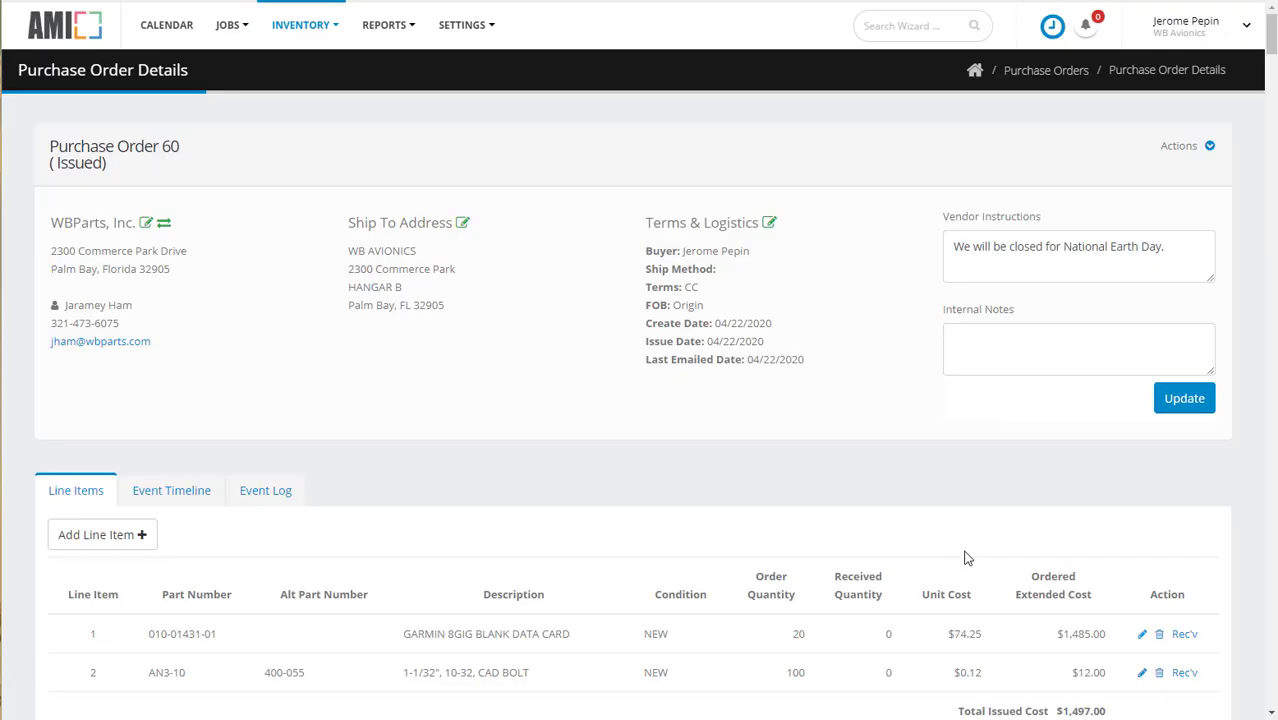
Step: Start receiving the GARMIN data card line to Inventory with a received quantity of 20
{"action": "left_click", "coordinate": [1185, 636]}
{"action": "left_click", "coordinate": [600, 314]}
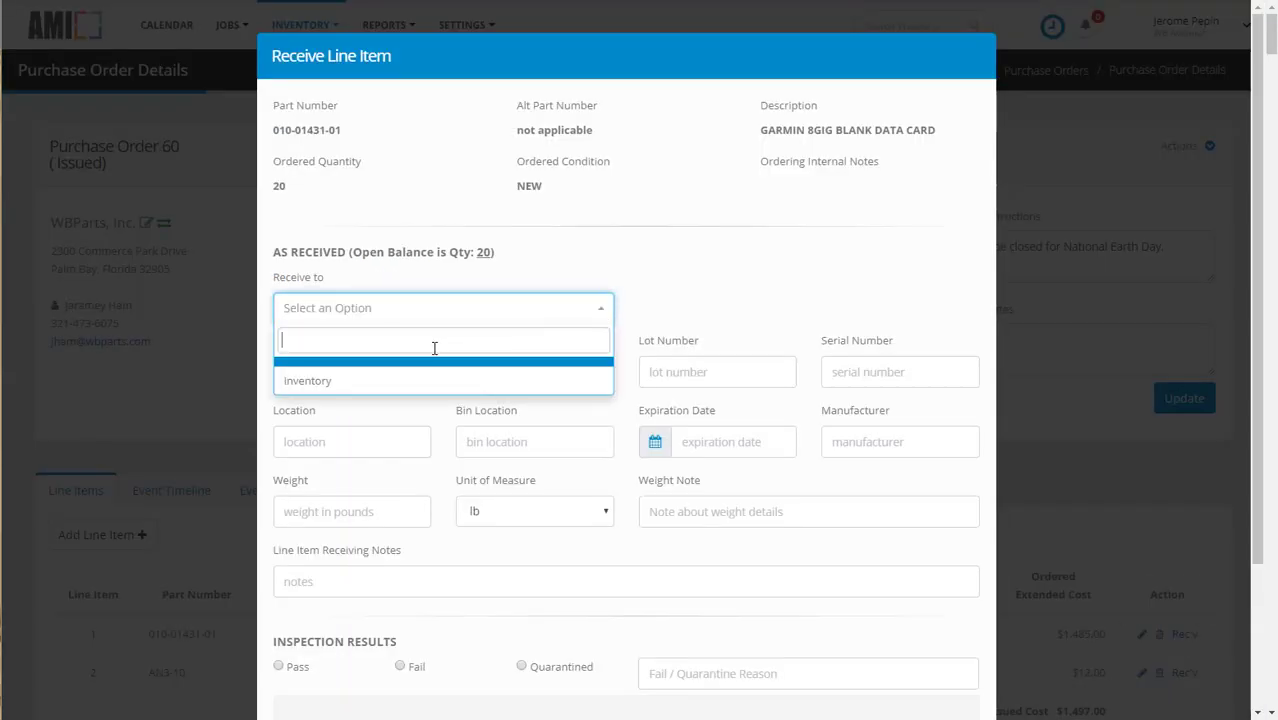
{"action": "left_click", "coordinate": [330, 384]}
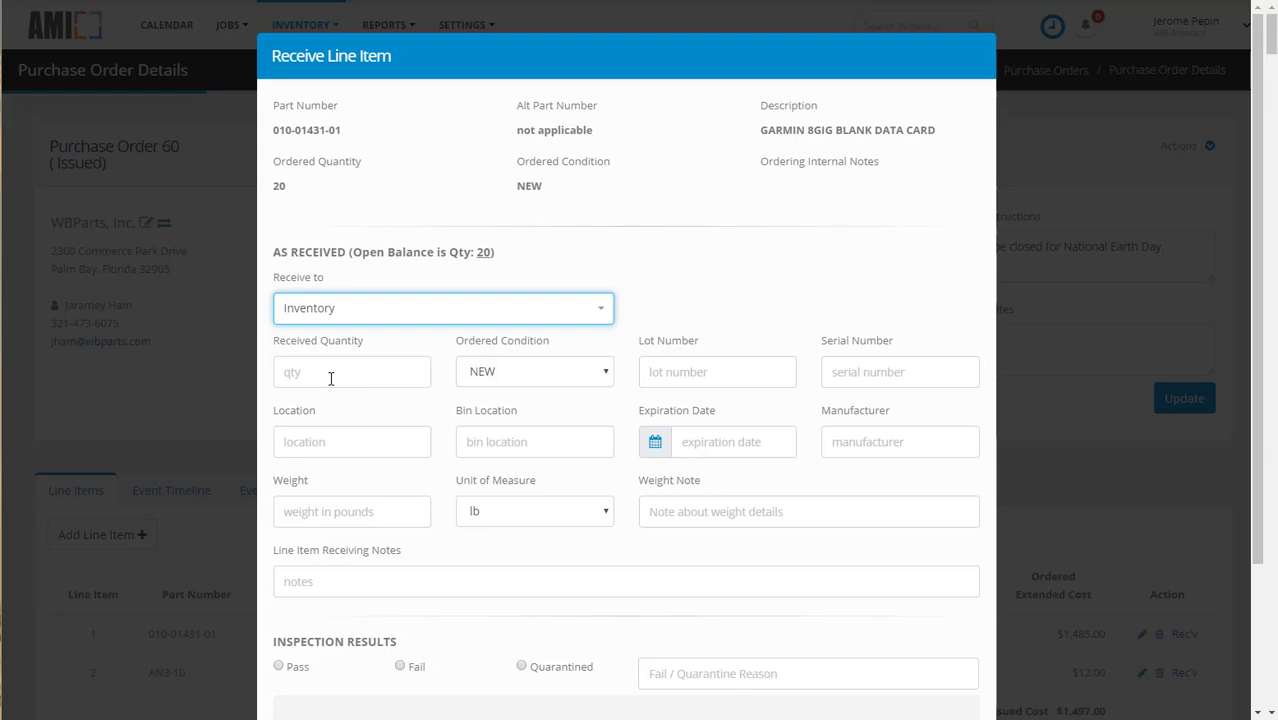
{"action": "left_click", "coordinate": [333, 376]}
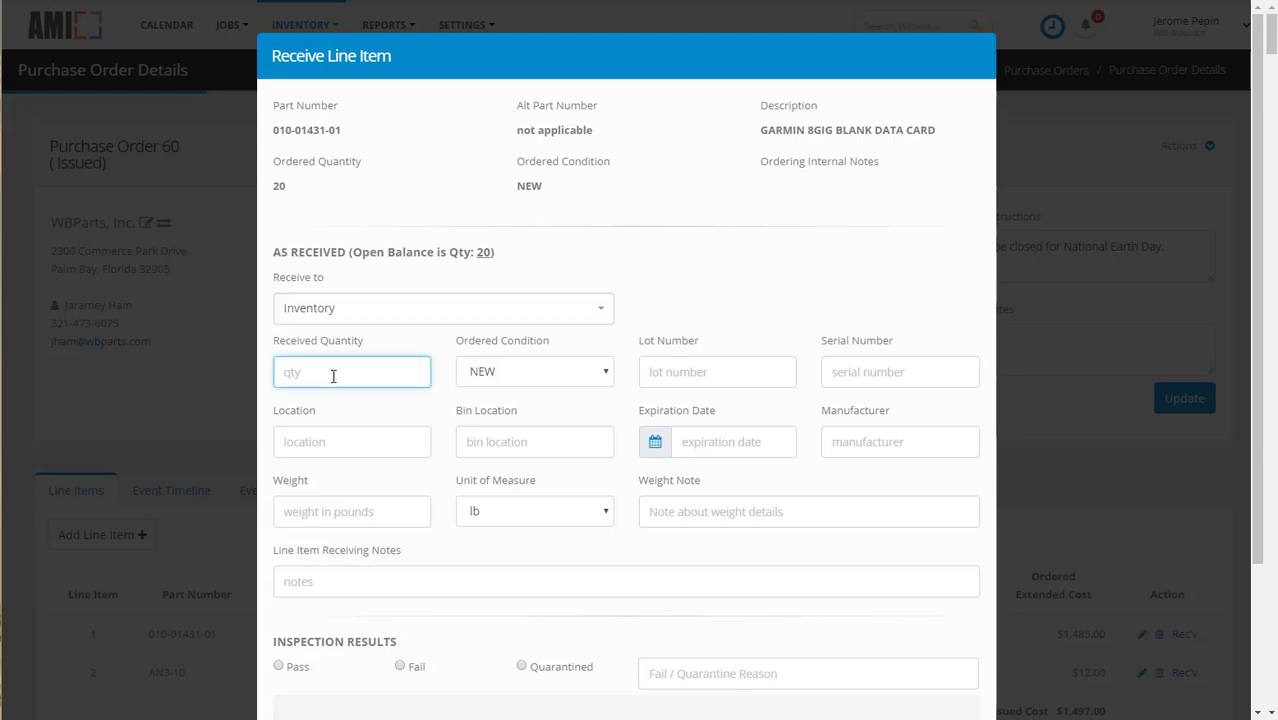
{"action": "type", "text": "20"}
Step: Enter lot number G12345 for the data cards, mark the inspection as Pass, and receive the line
{"action": "left_click", "coordinate": [693, 376]}
{"action": "type", "text": "G"}
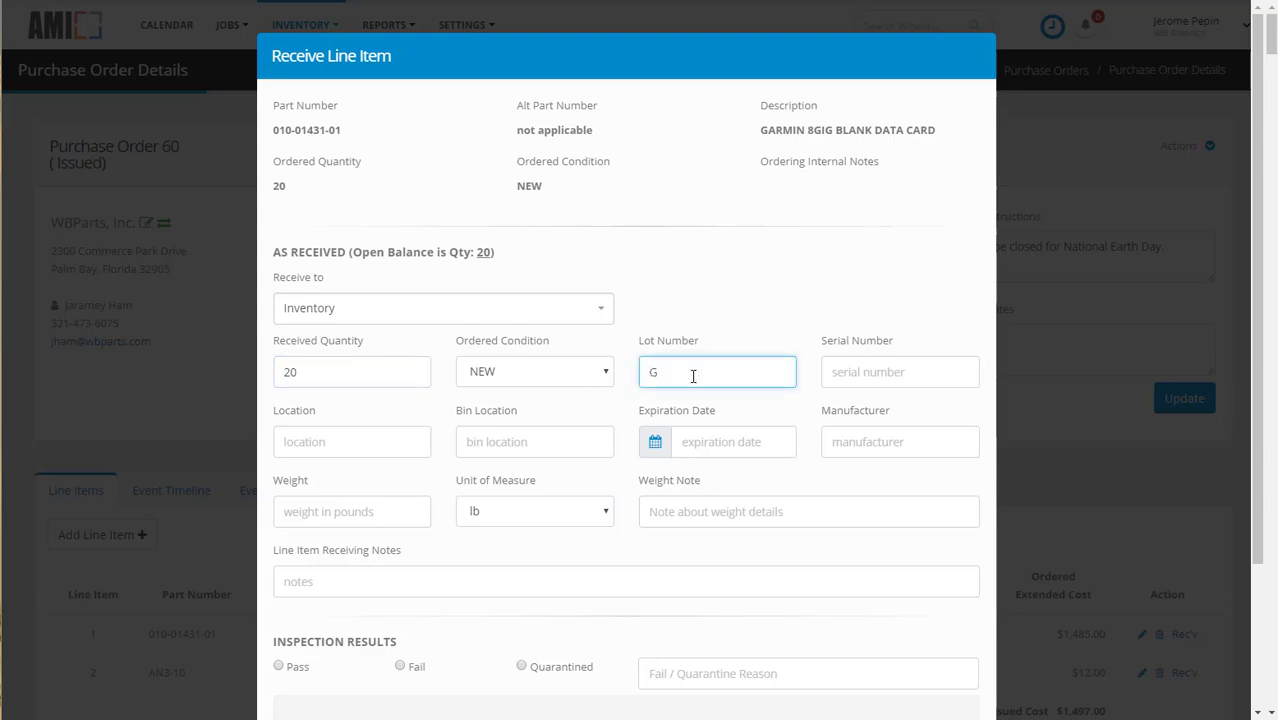
{"action": "type", "text": "12345"}
{"action": "left_click", "coordinate": [279, 666]}
{"action": "scroll", "coordinate": [283, 671], "scroll_direction": "down", "scroll_amount": 2}
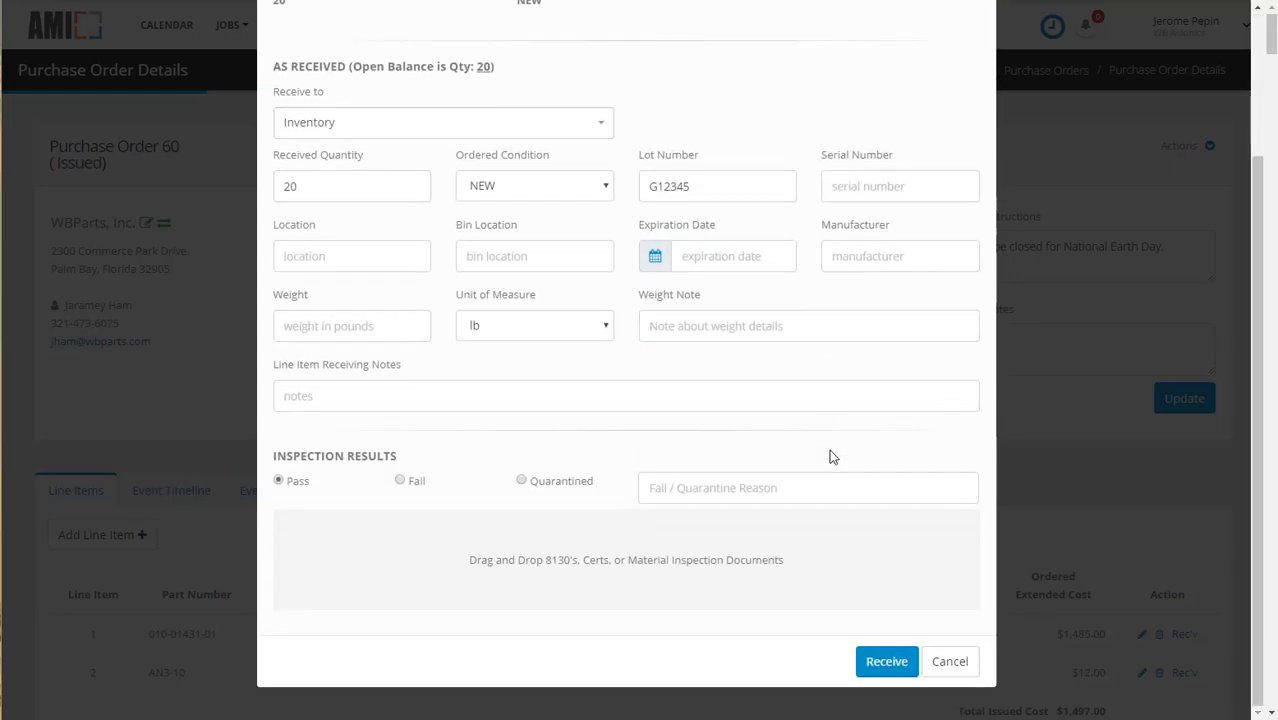
{"action": "left_click", "coordinate": [886, 662]}
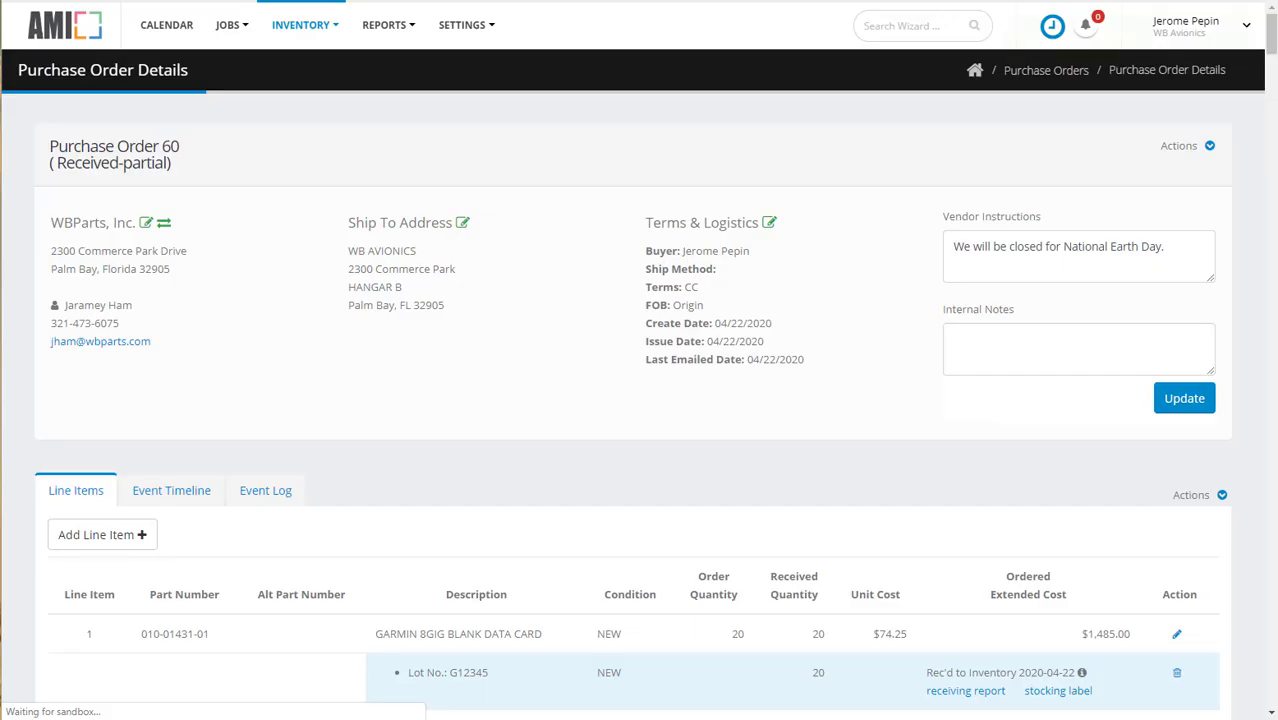
Step: Start receiving the AN3-10 bolt line to Inventory with a received quantity of 100
{"action": "scroll", "coordinate": [1240, 420], "scroll_direction": "down", "scroll_amount": 1}
{"action": "left_click", "coordinate": [1192, 597]}
{"action": "left_click", "coordinate": [399, 310]}
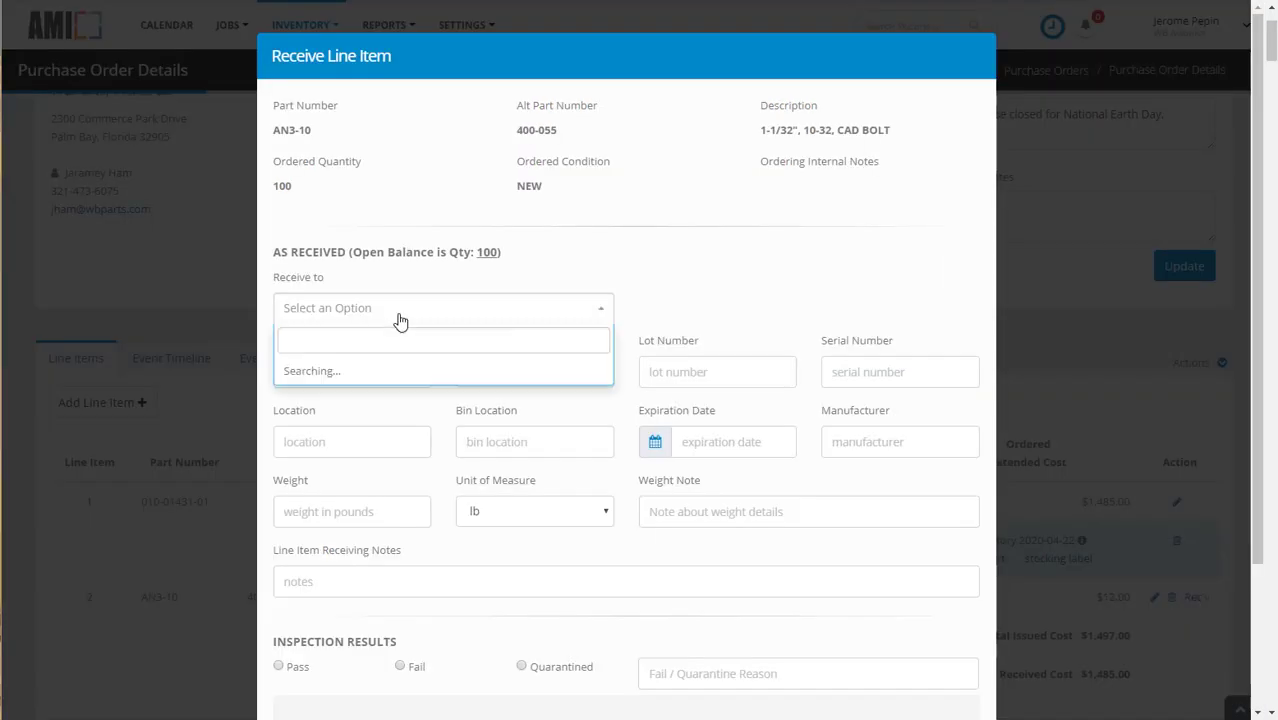
{"action": "left_click", "coordinate": [388, 372]}
{"action": "left_click", "coordinate": [382, 372]}
{"action": "type", "text": "100"}
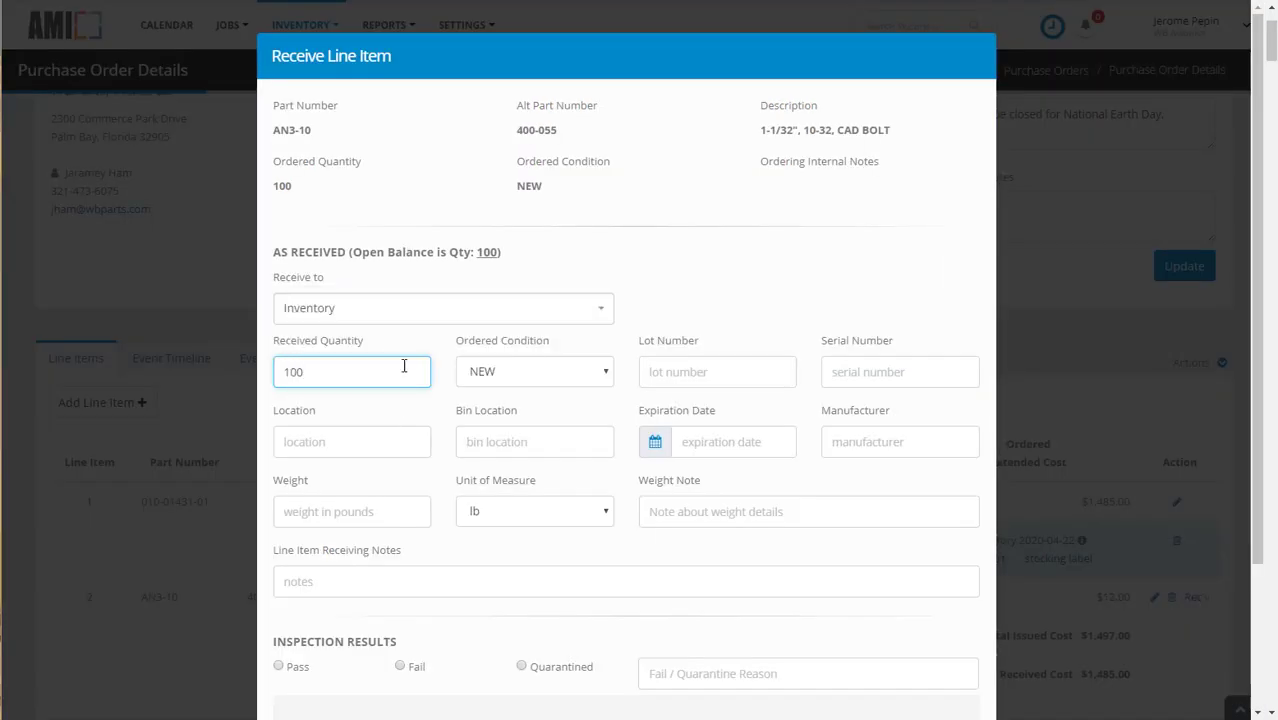
Step: Enter lot number 1445-10, location 1-10-B and manufacturer Airfasco for the bolts, and mark the inspection as Pass
{"action": "left_click", "coordinate": [670, 371]}
{"action": "type", "text": "144-"}
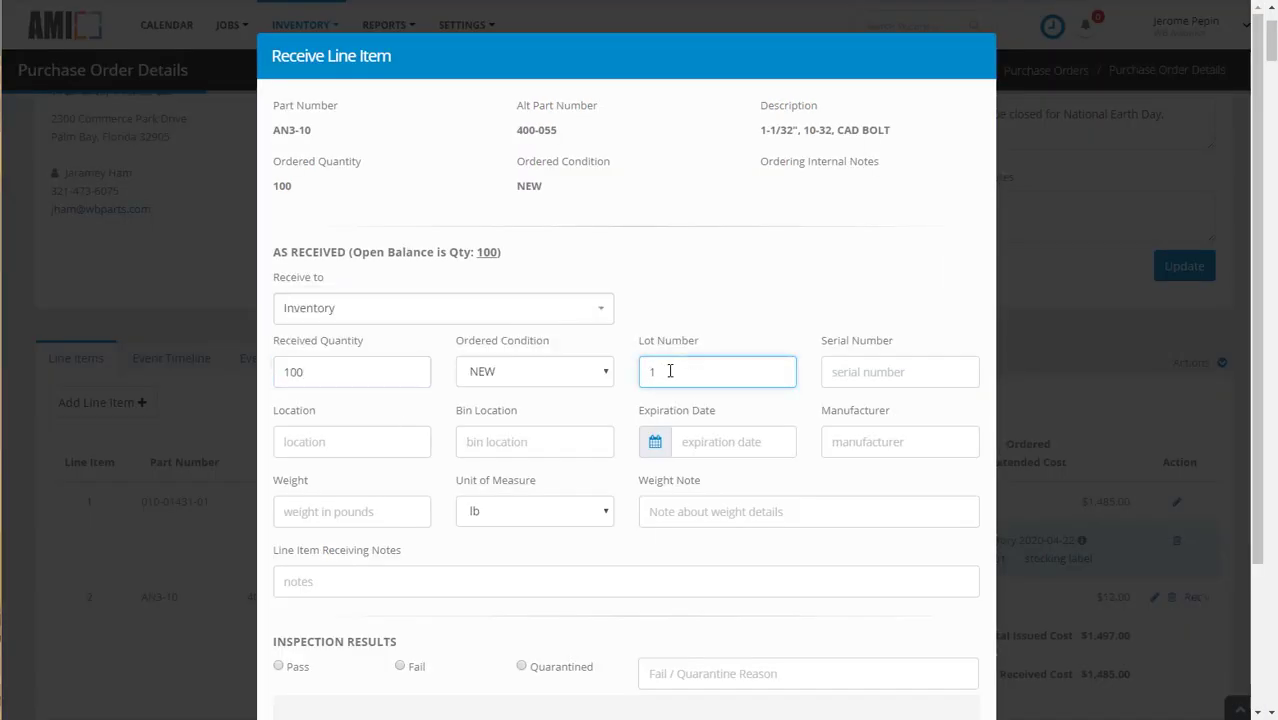
{"action": "left_click", "coordinate": [406, 441]}
{"action": "type", "text": "1-10-B"}
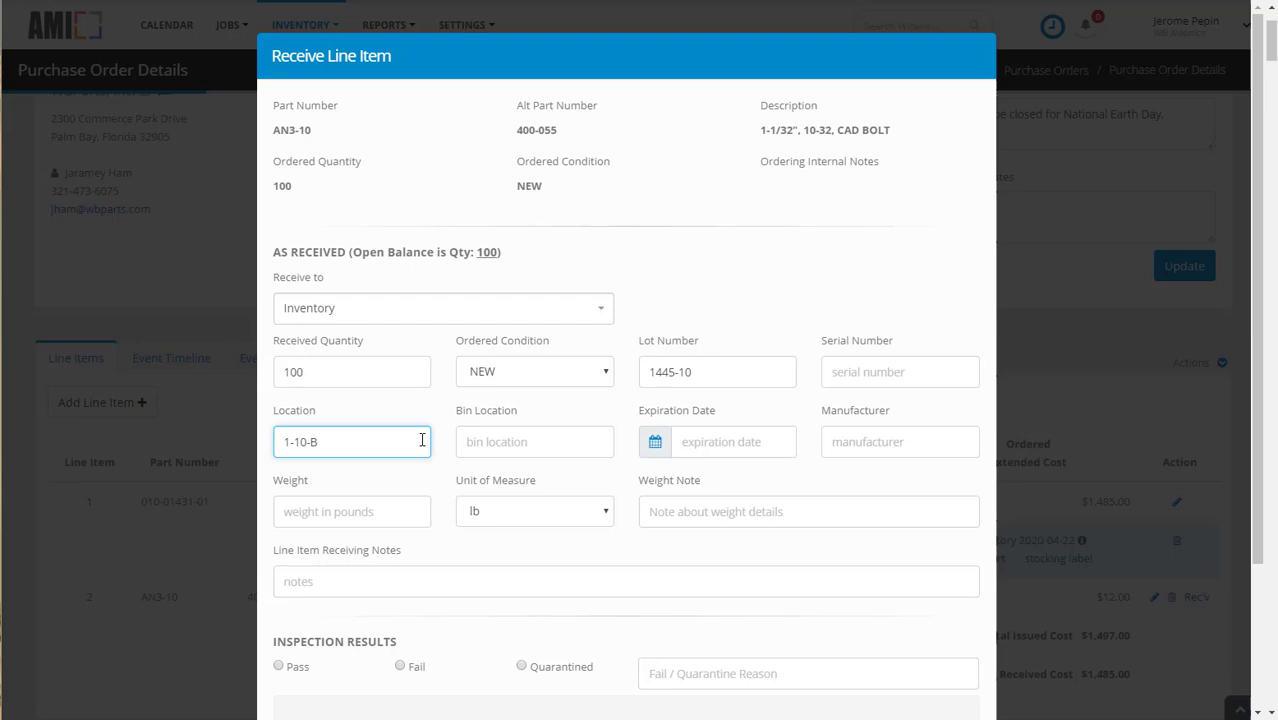
{"action": "left_click", "coordinate": [858, 443]}
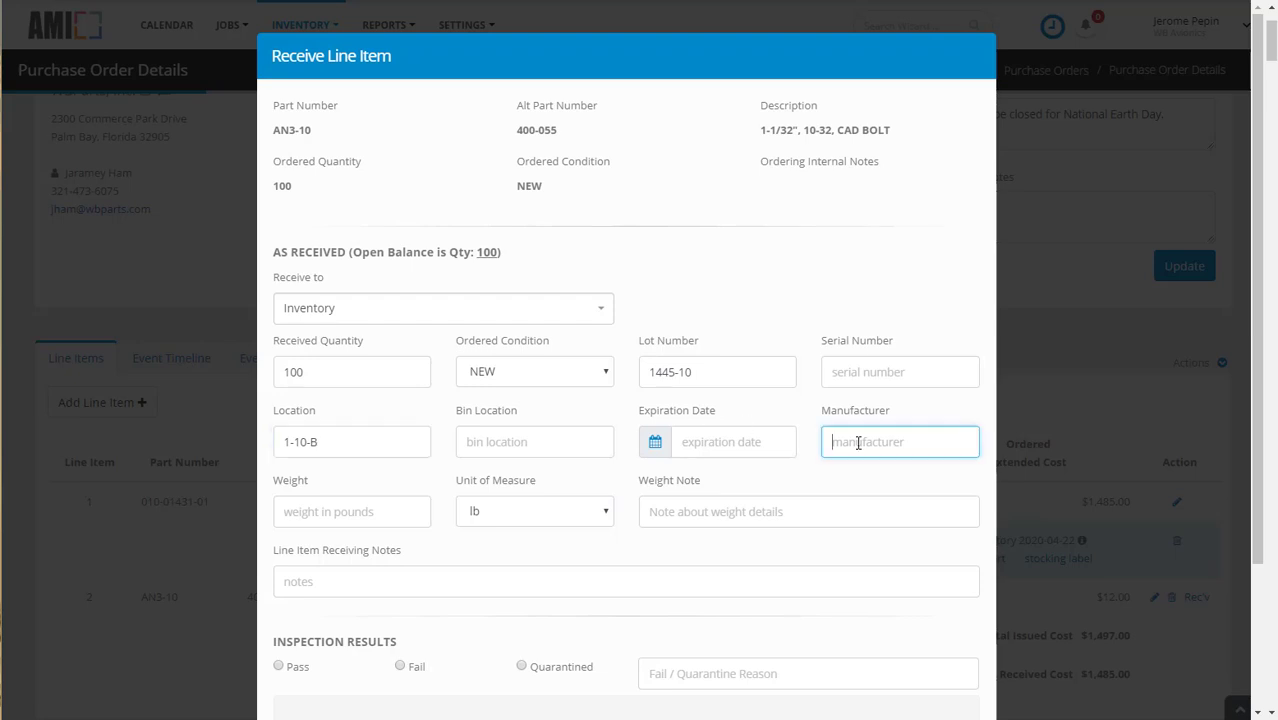
{"action": "type", "text": "Airfasco"}
{"action": "left_click", "coordinate": [278, 666]}
Step: Attach Filled out form 2019_281.pdf with the label "mfg cert" to the bolt receipt and receive the line
{"action": "scroll", "coordinate": [955, 271], "scroll_direction": "down", "scroll_amount": 2}
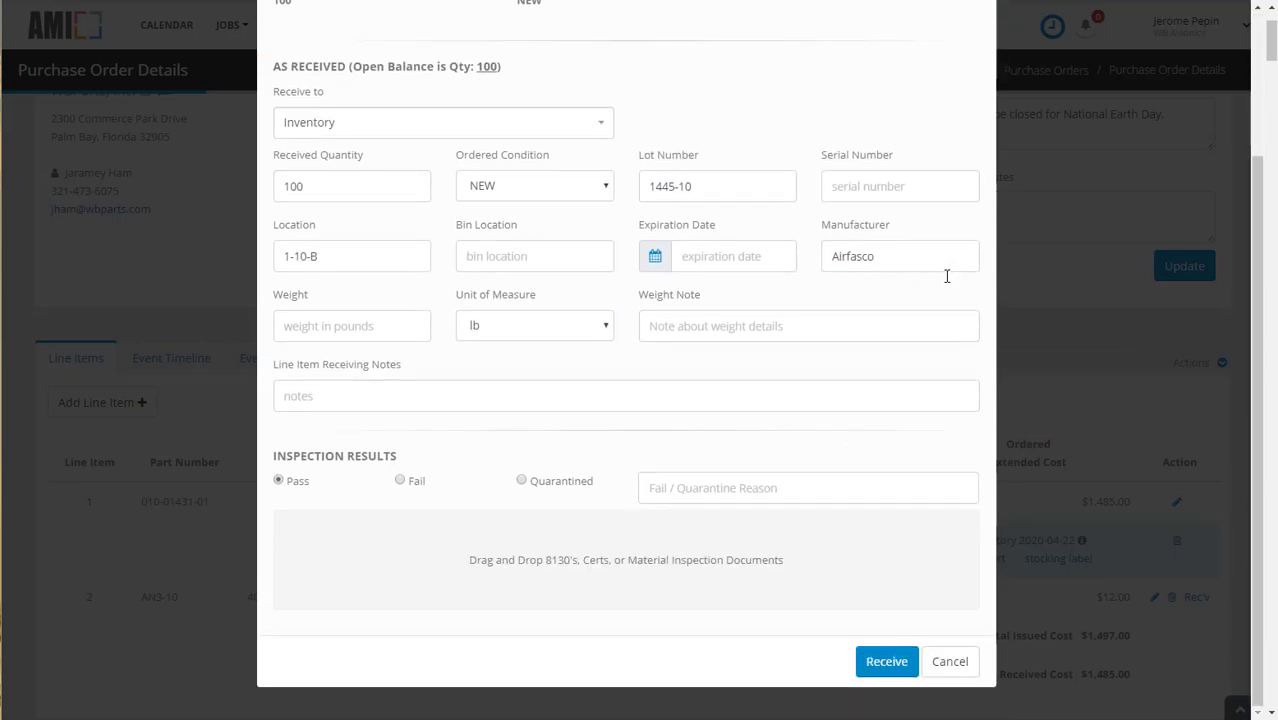
{"action": "left_click_drag", "start_coordinate": [2, 30], "coordinate": [478, 563]}
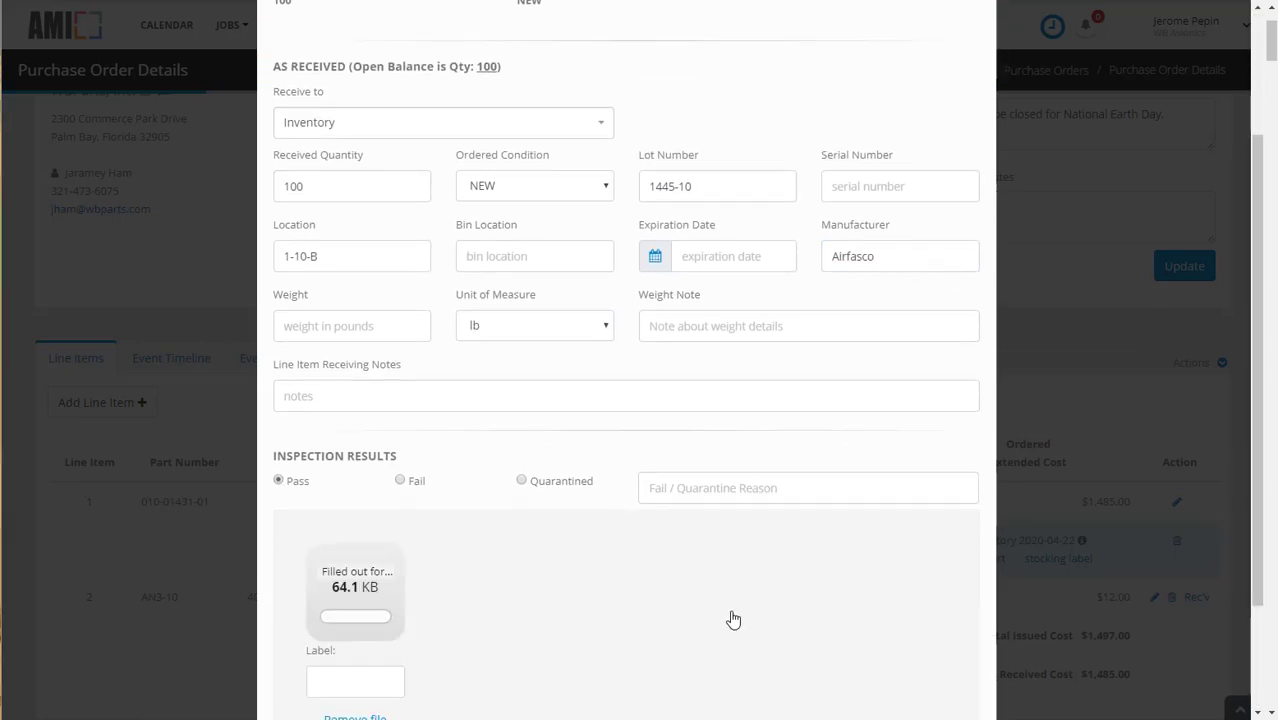
{"action": "left_click", "coordinate": [368, 681]}
{"action": "type", "text": "mfg cert"}
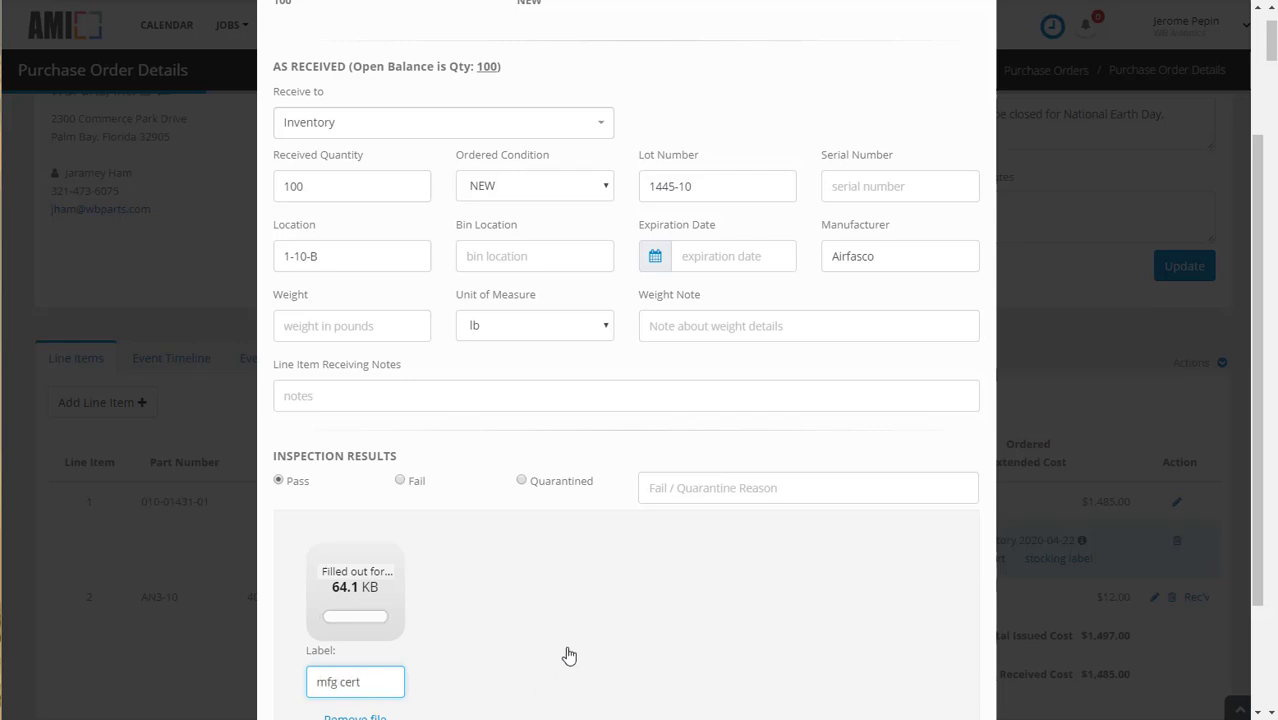
{"action": "scroll", "coordinate": [565, 654], "scroll_direction": "down", "scroll_amount": 2}
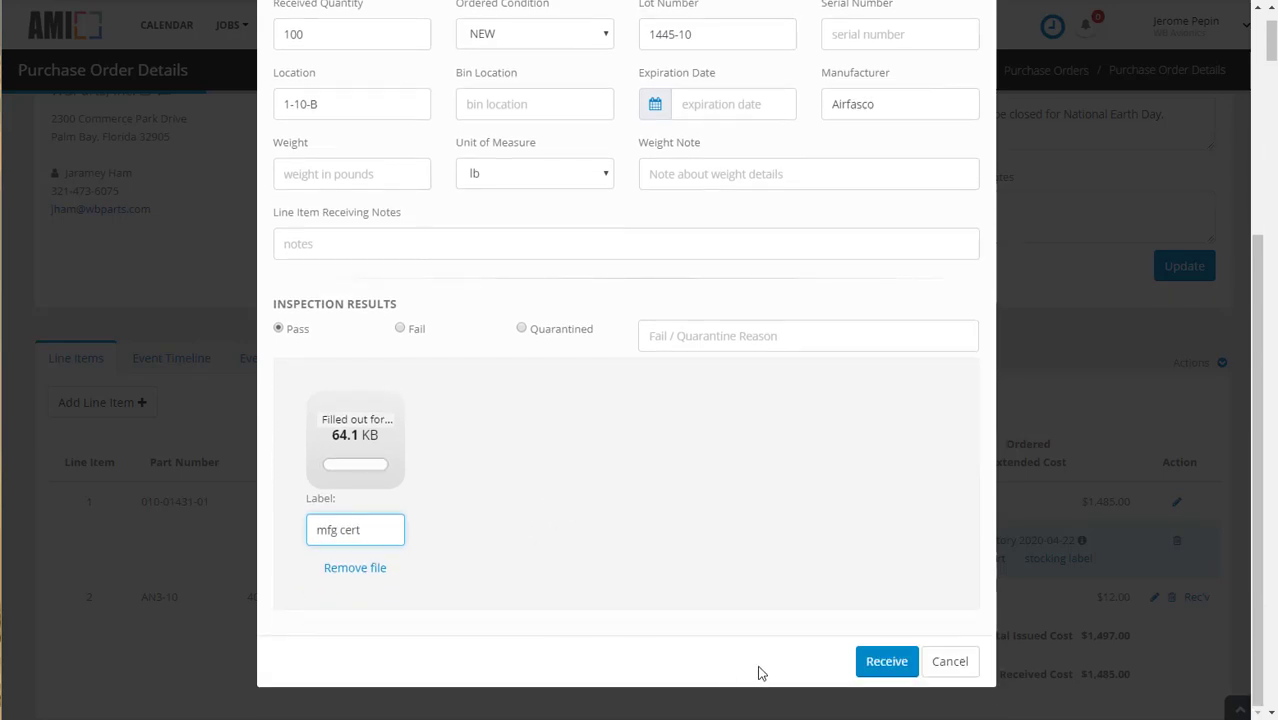
{"action": "left_click", "coordinate": [888, 660]}
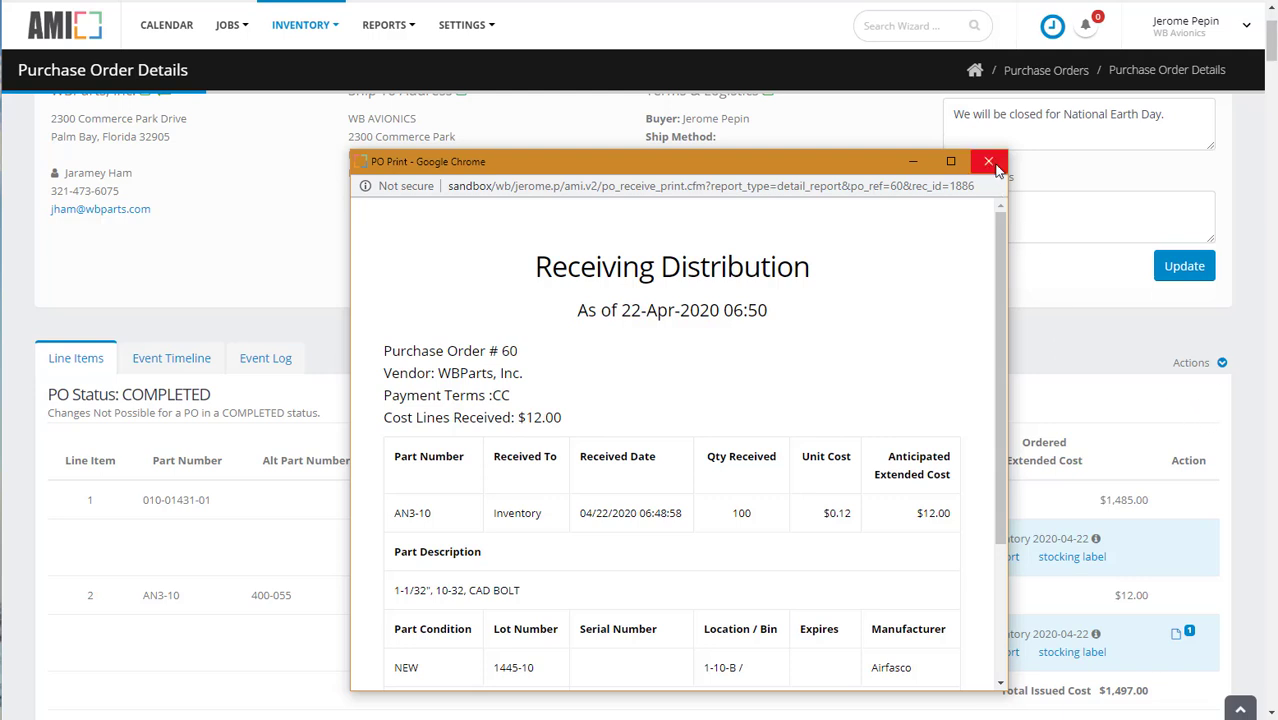
Step: Review the bolt line's receiving report and its stocking label in the 3"x2" condensed format
{"action": "left_click_drag", "start_coordinate": [999, 278], "coordinate": [1021, 430]}
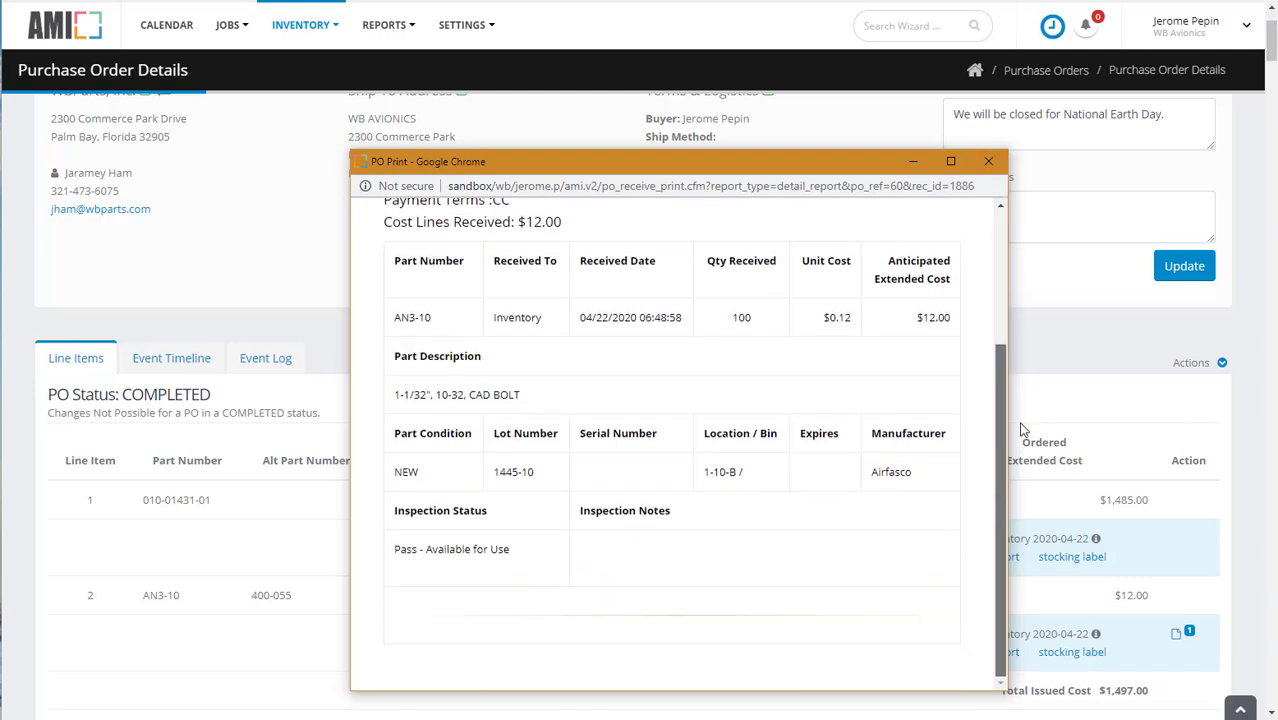
{"action": "left_click", "coordinate": [988, 161]}
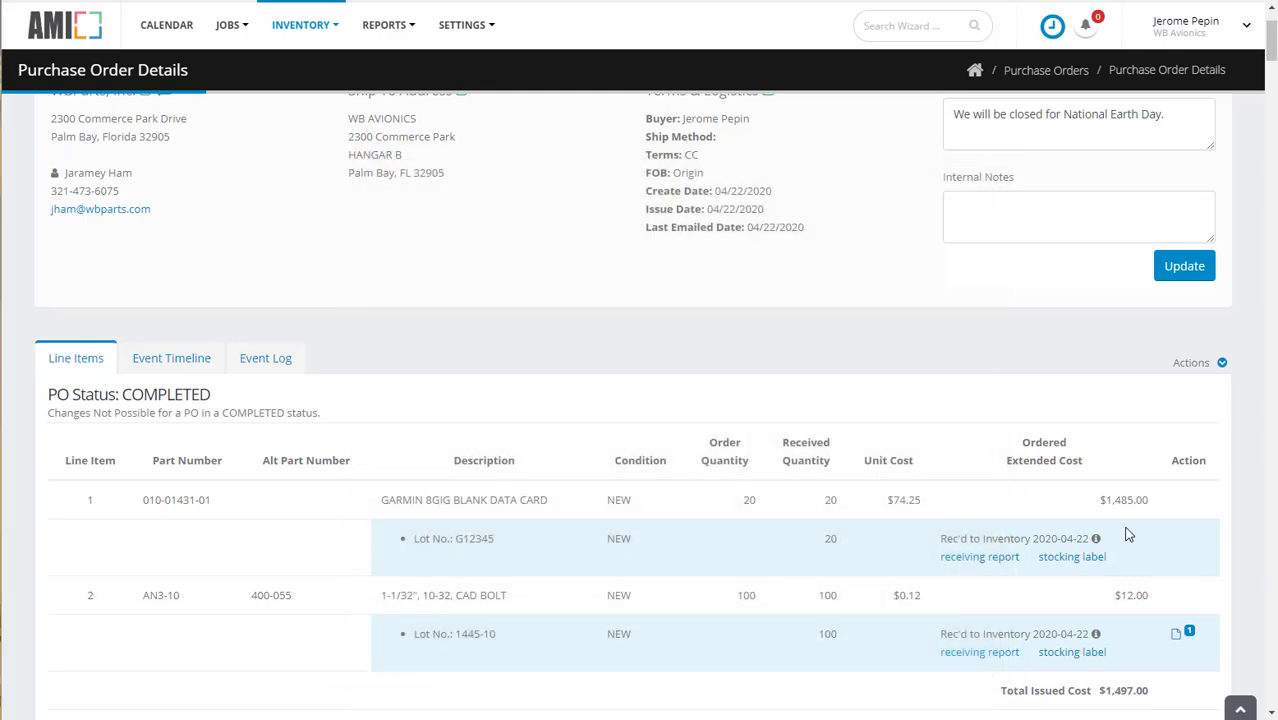
{"action": "left_click", "coordinate": [1073, 652]}
{"action": "left_click_drag", "start_coordinate": [670, 54], "coordinate": [759, 120]}
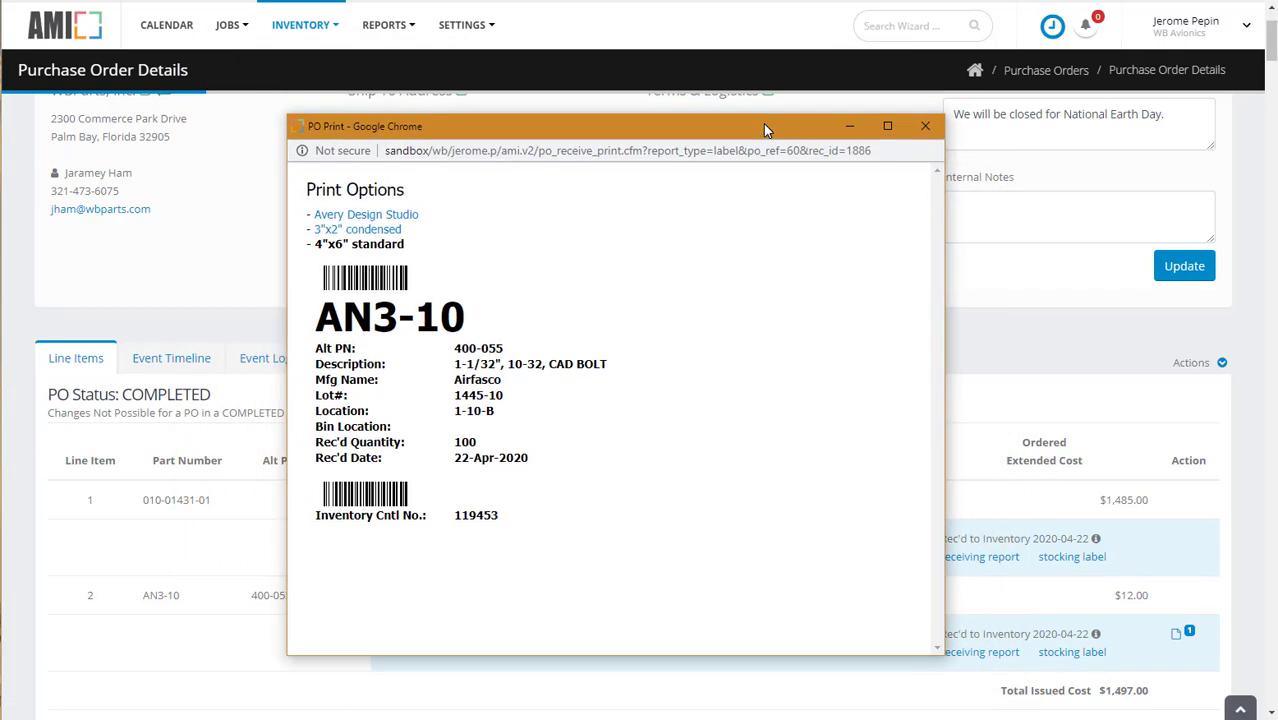
{"action": "left_click", "coordinate": [366, 232]}
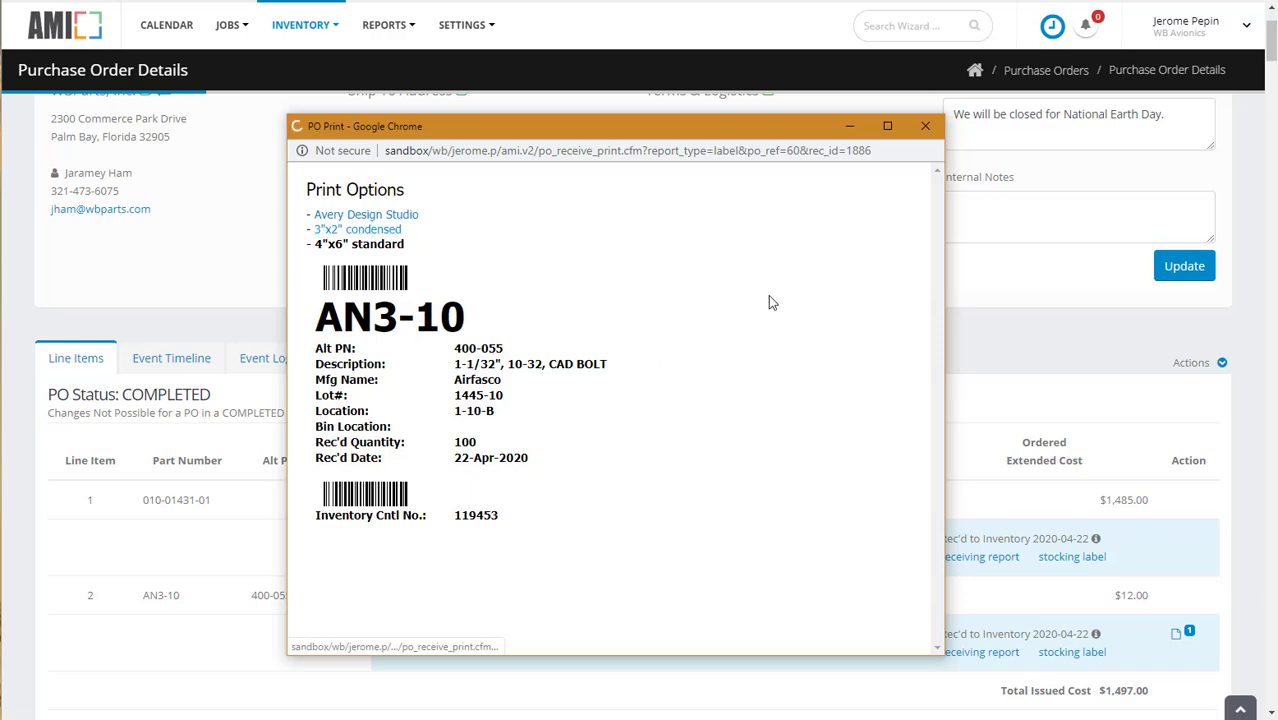
{"action": "left_click", "coordinate": [925, 126]}
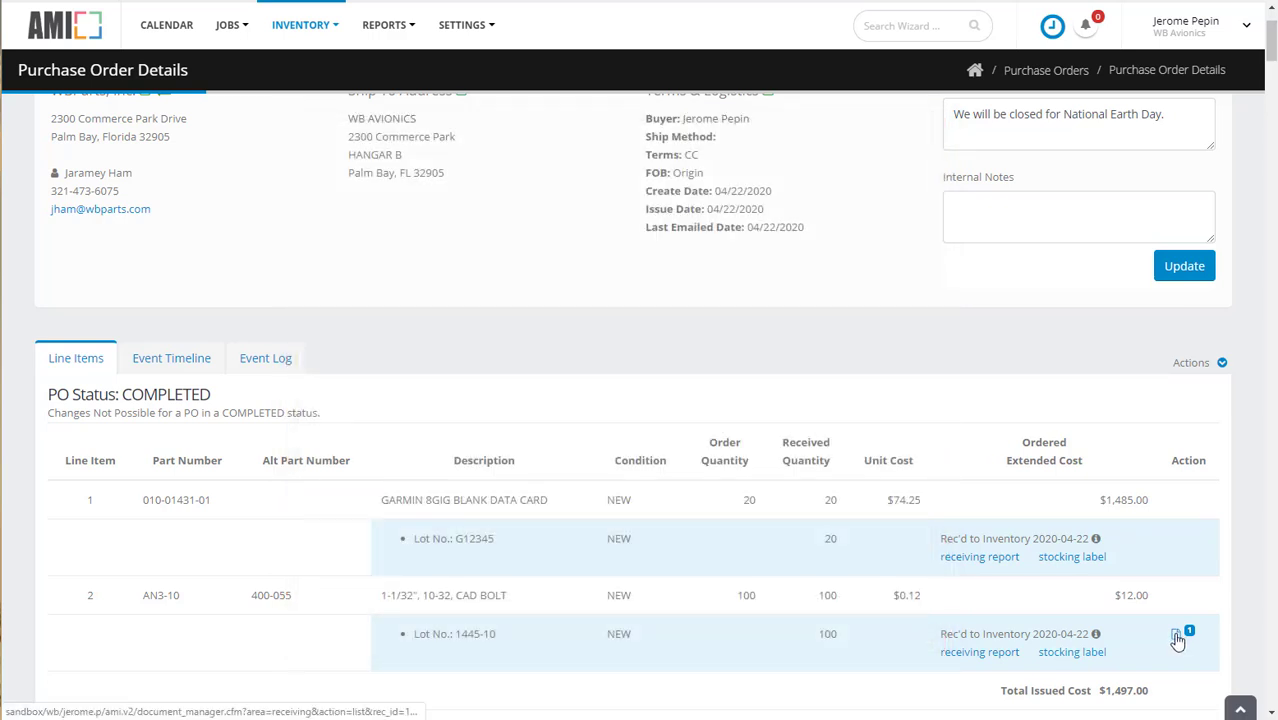
Step: View the documents attached to the bolt line's receipt
{"action": "left_click", "coordinate": [1176, 632]}
{"action": "left_click_drag", "start_coordinate": [763, 29], "coordinate": [830, 97]}
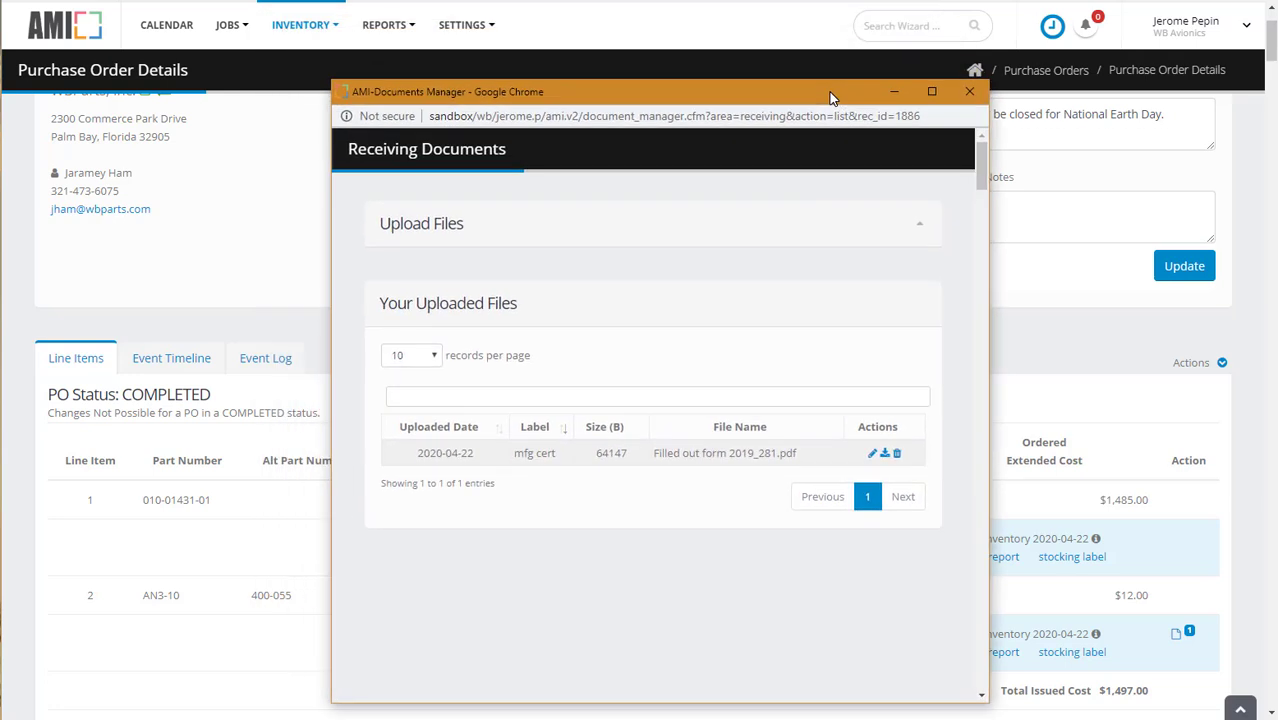
{"action": "left_click", "coordinate": [969, 94]}
Step: Search for part an3-10 and review the part details of its inventory stock line
{"action": "left_click", "coordinate": [911, 24]}
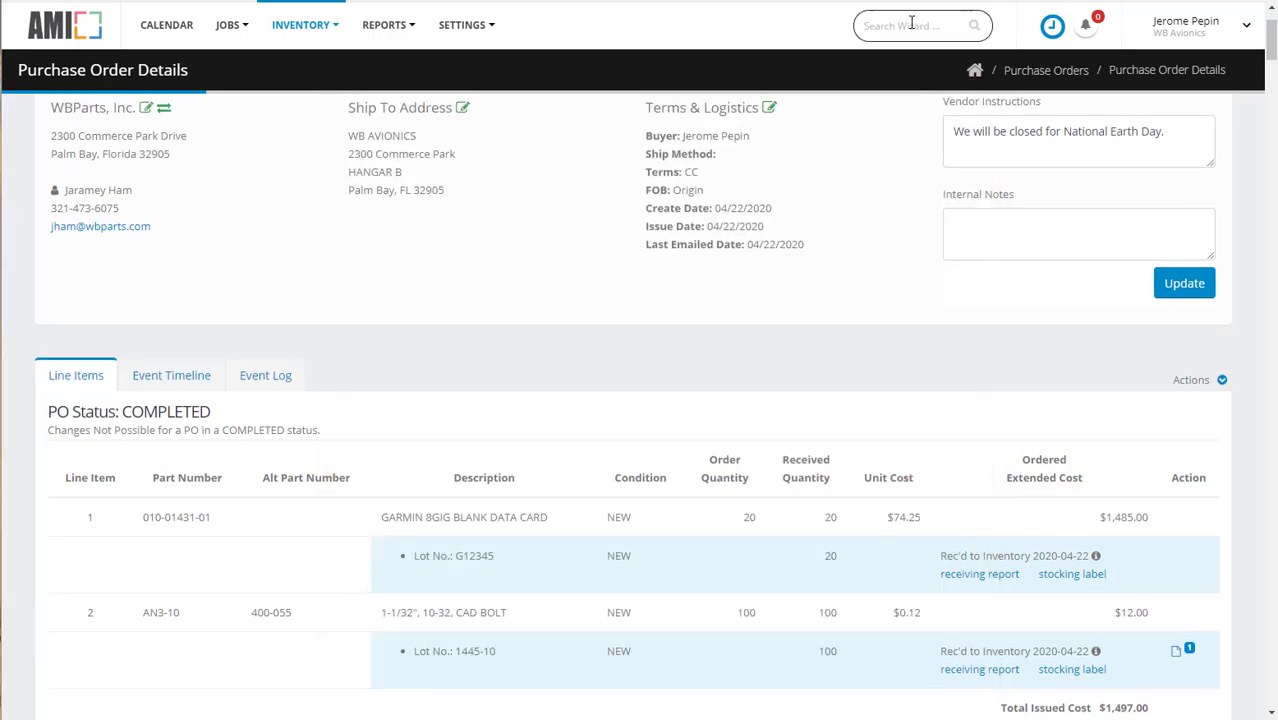
{"action": "type", "text": "an3-10"}
{"action": "key", "text": "Return"}
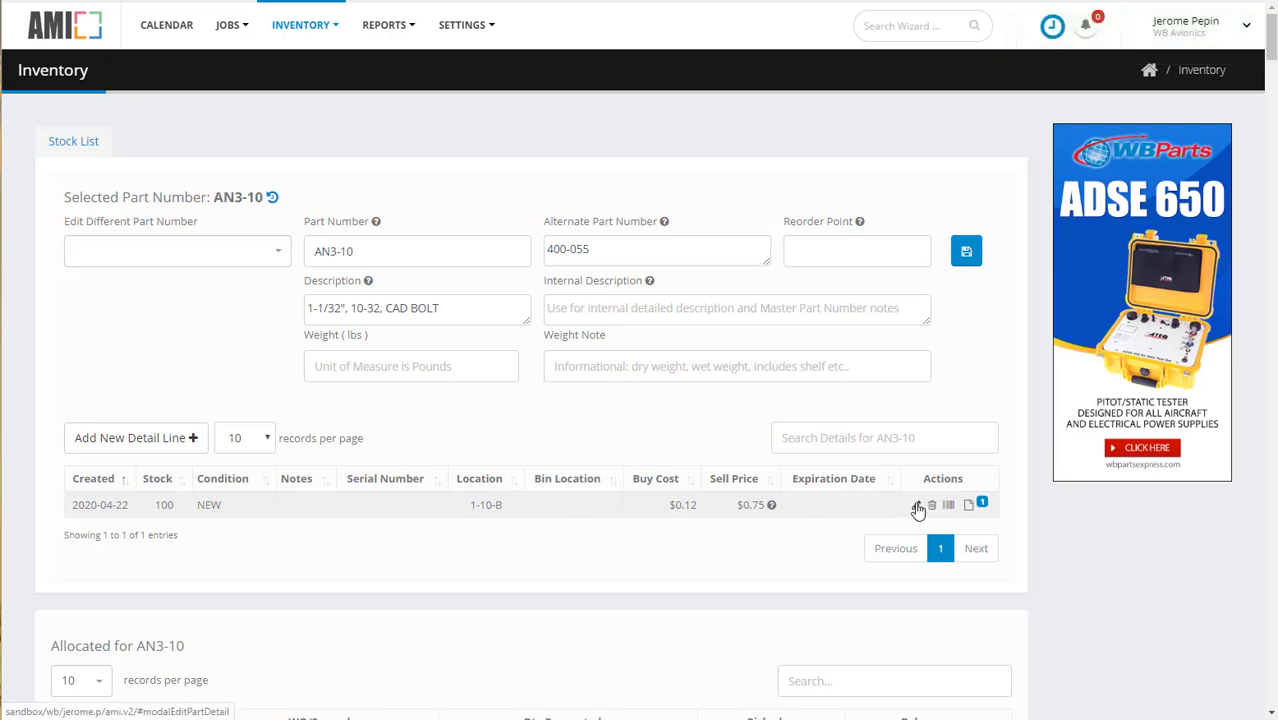
{"action": "left_click", "coordinate": [917, 507]}
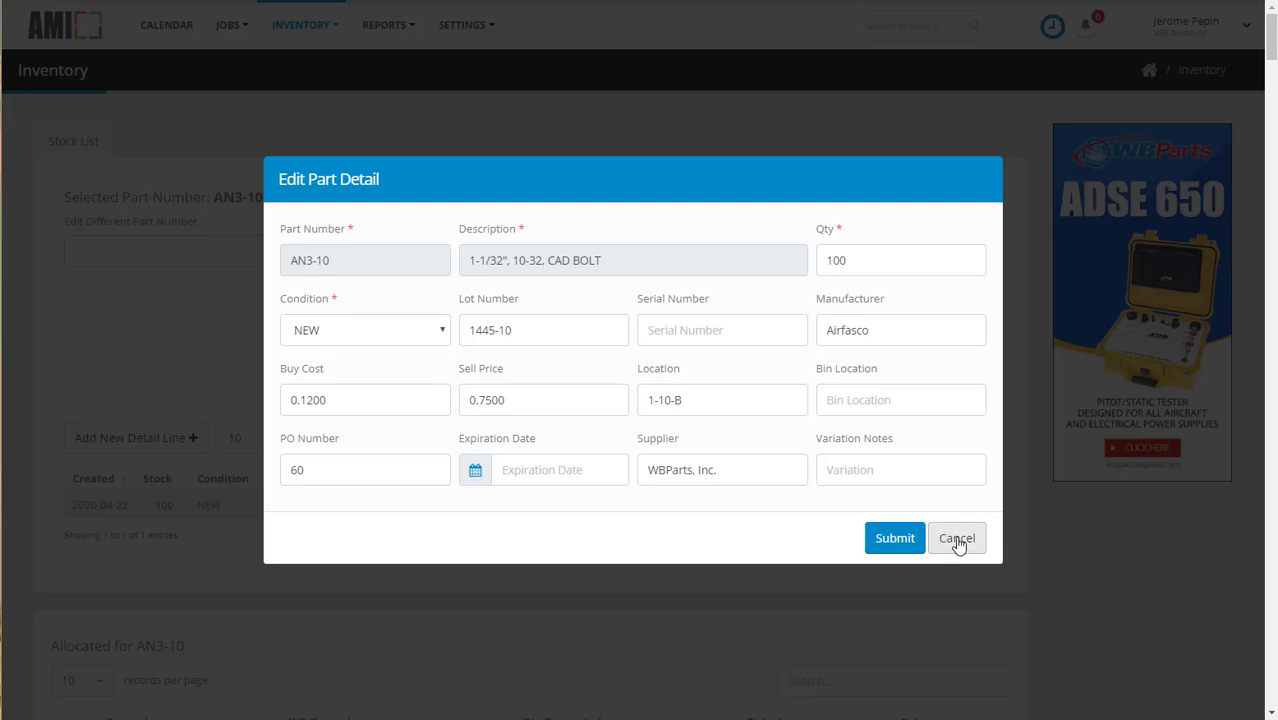
{"action": "left_click", "coordinate": [956, 540]}
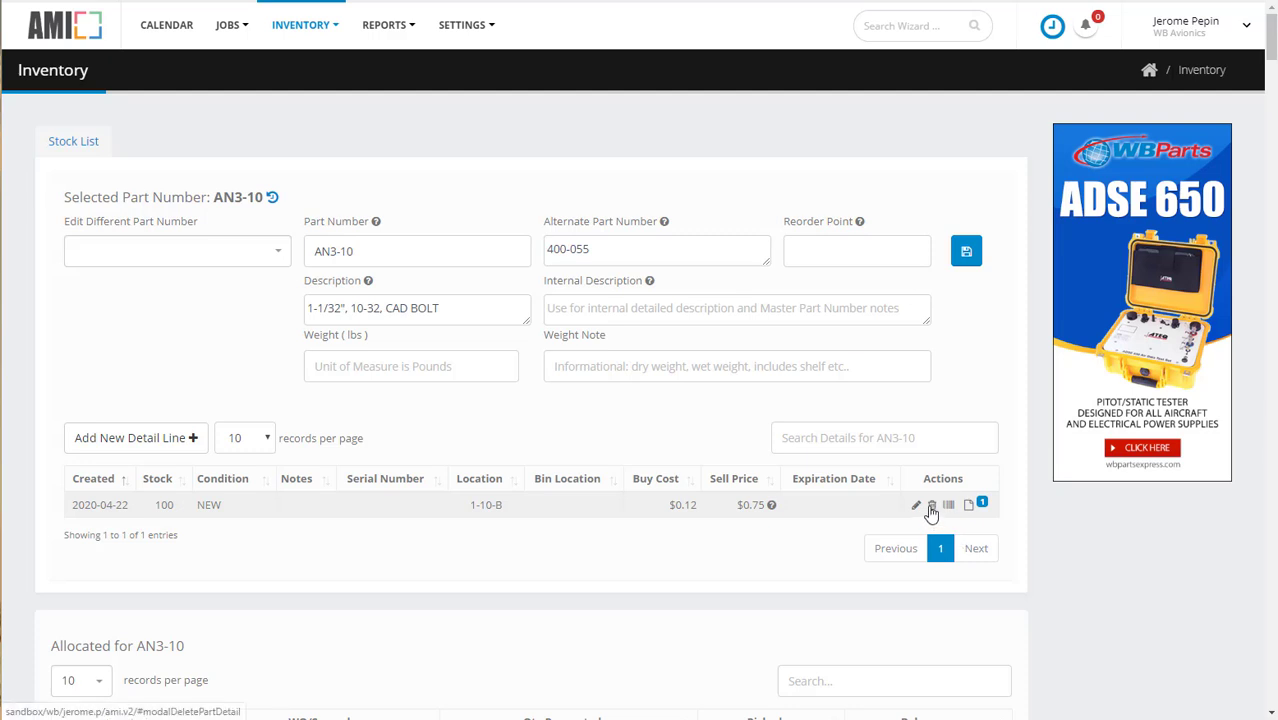
Step: View the documents attached to the AN3-10 stock line and check the file upload area
{"action": "left_click", "coordinate": [968, 505]}
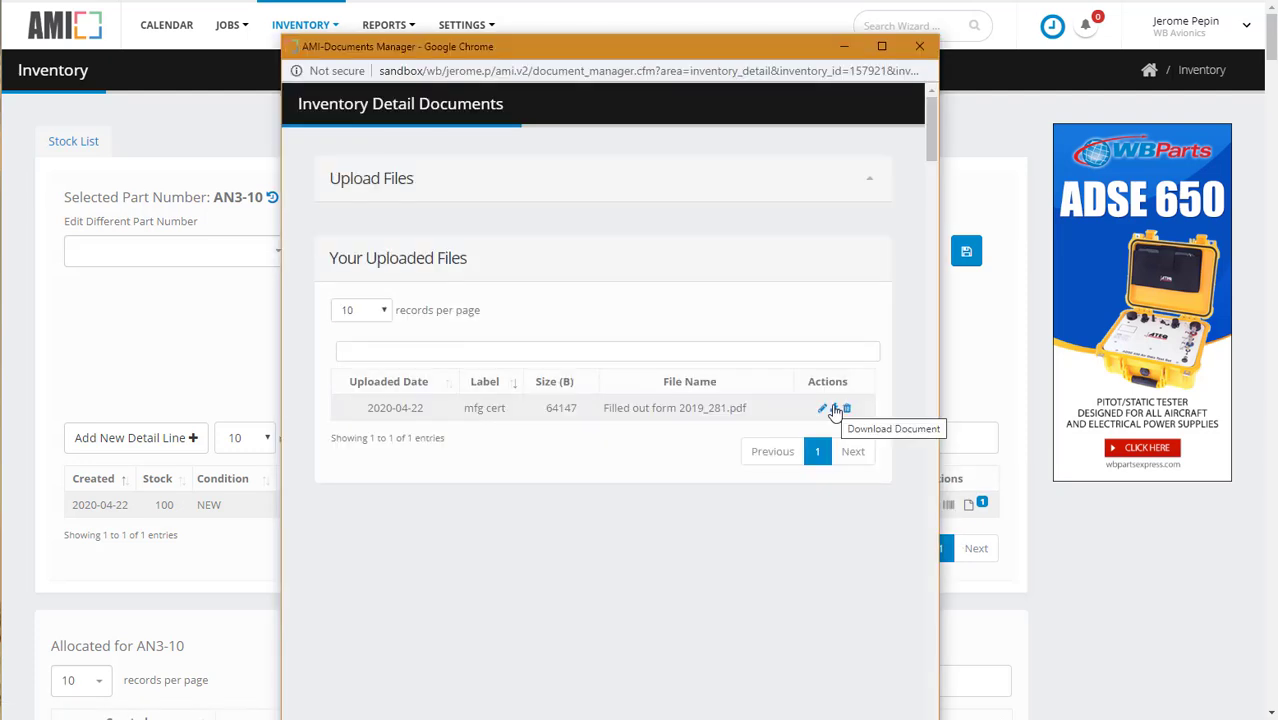
{"action": "left_click", "coordinate": [870, 184]}
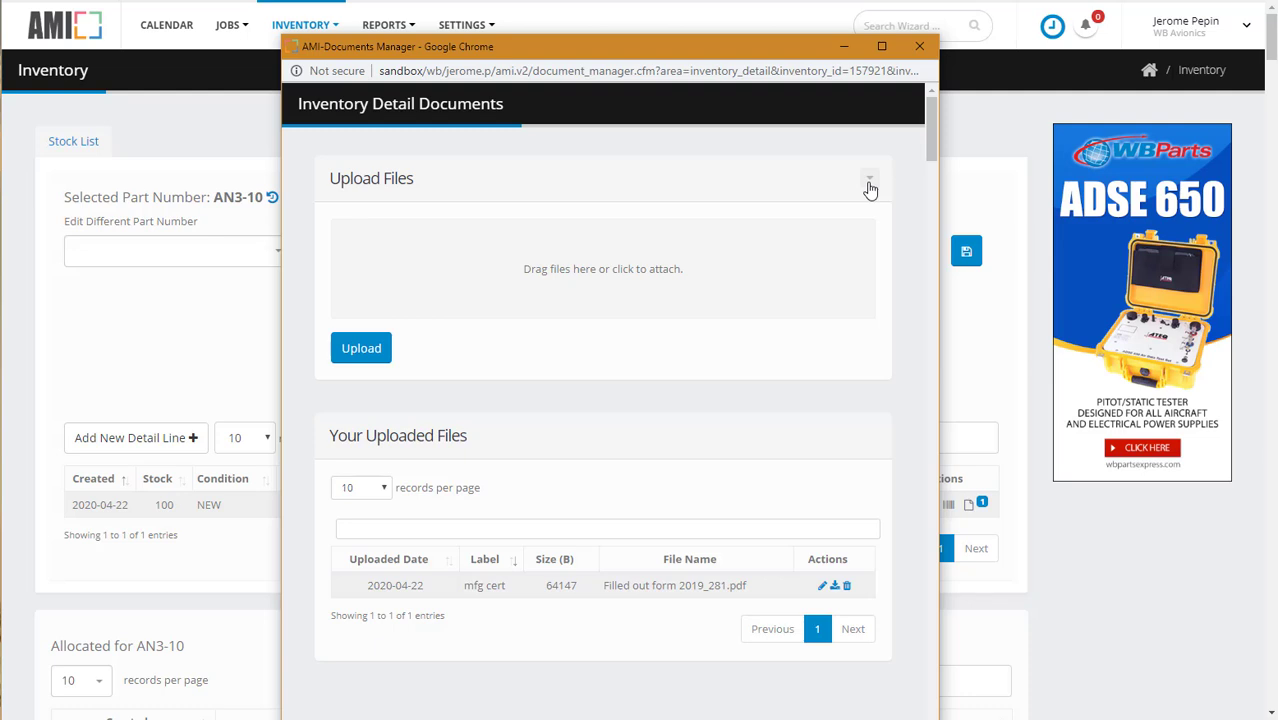
{"action": "left_click", "coordinate": [870, 186]}
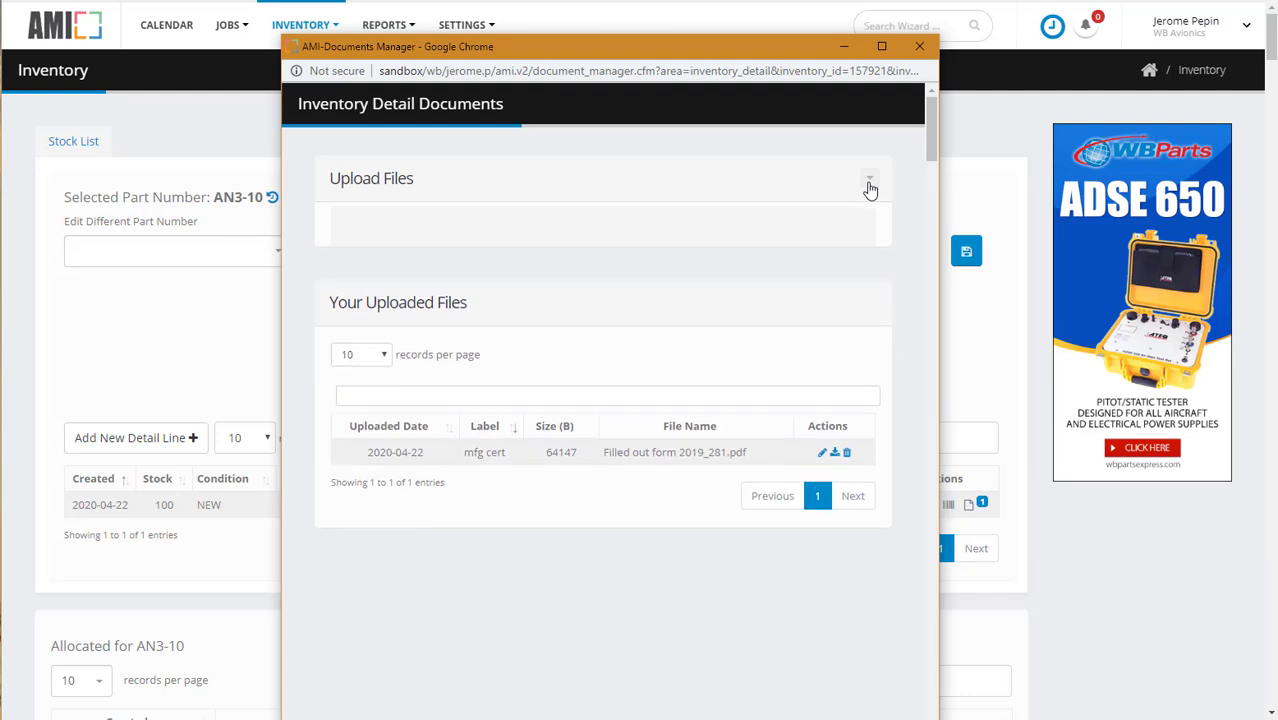